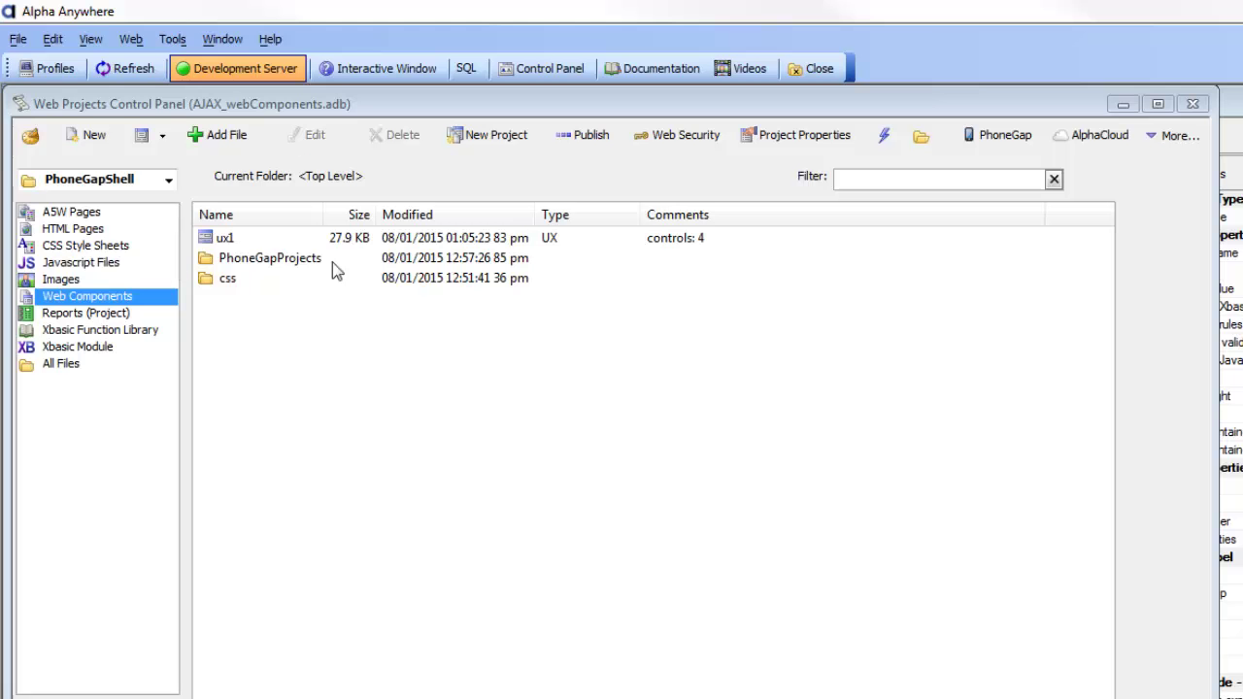
Create a new UX component in the PhoneGapShell project from the PhoneGap-Shell system template.
click(142, 136)
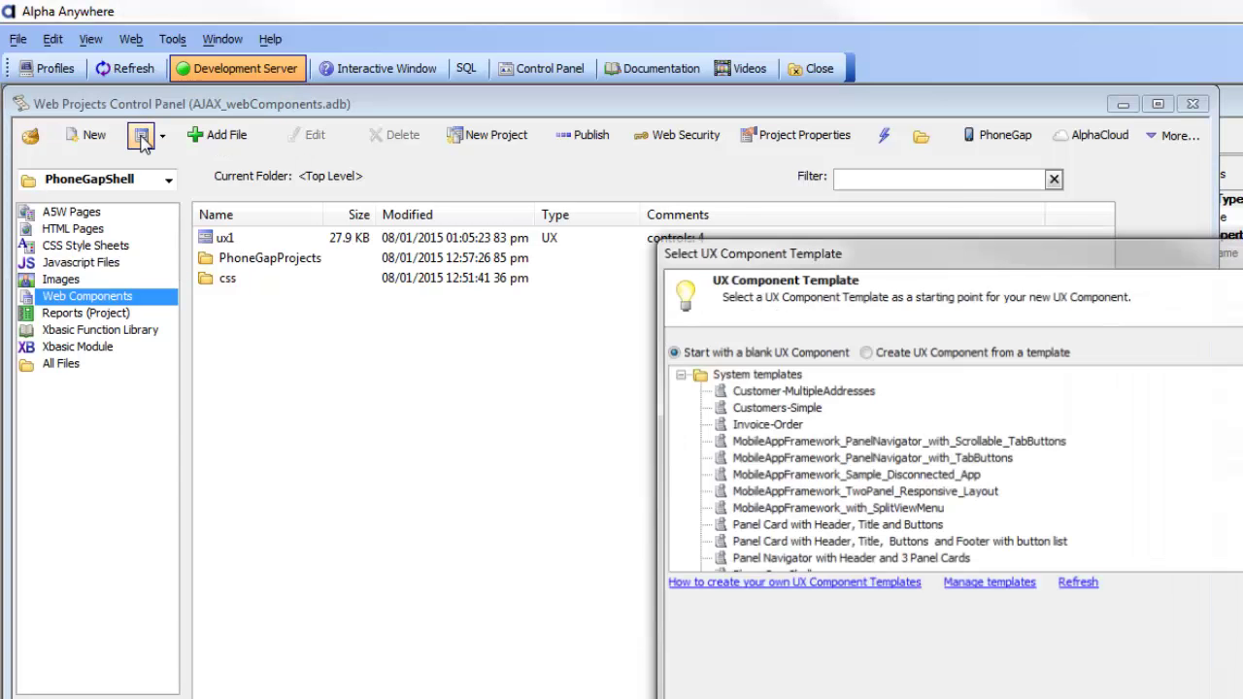
drag(1030, 267, 447, 99)
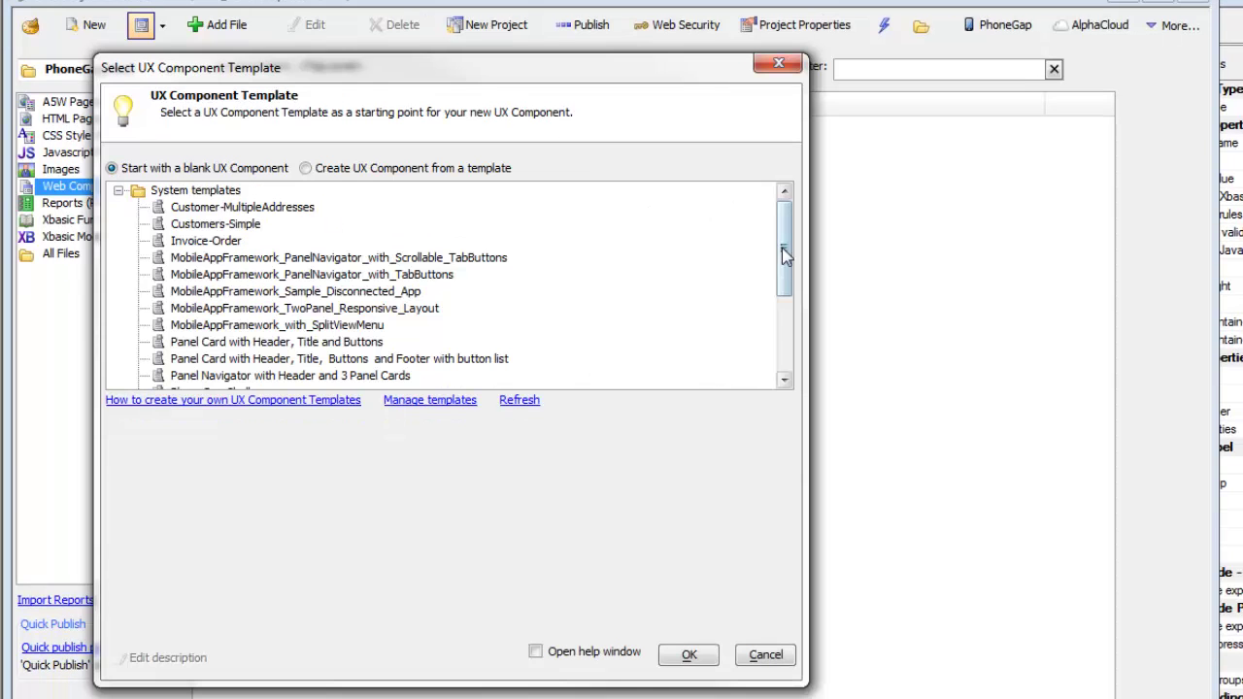
drag(785, 255, 786, 354)
click(204, 259)
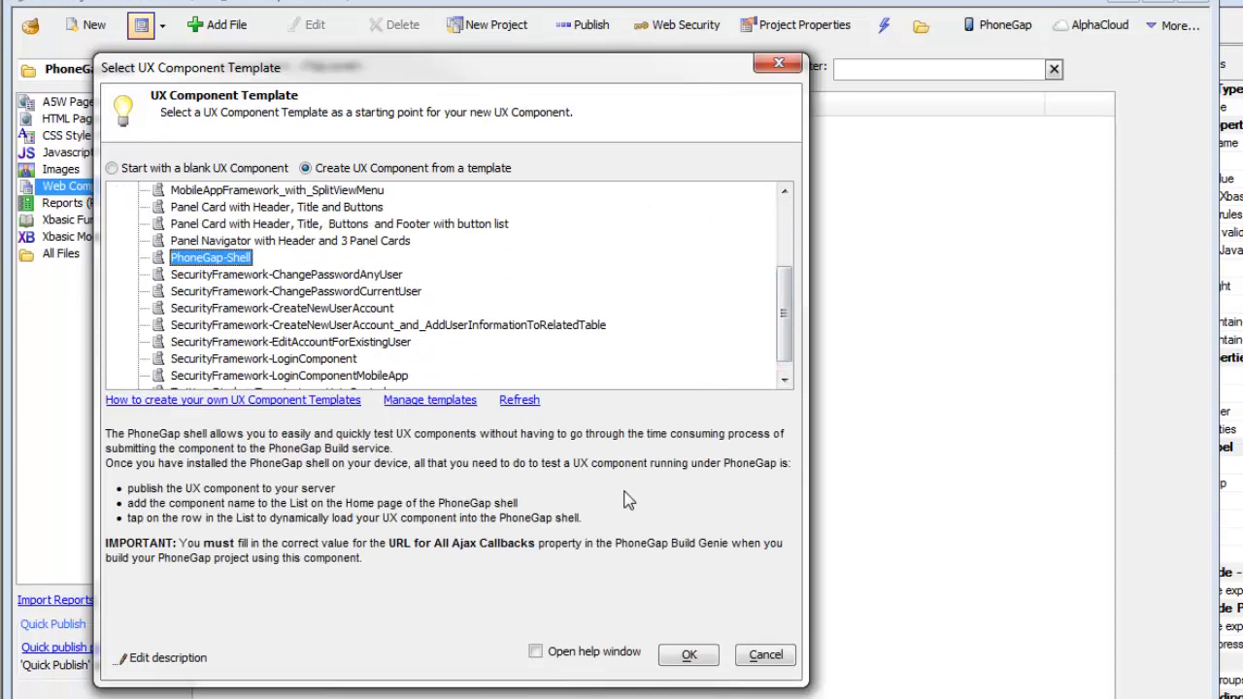
key(Return)
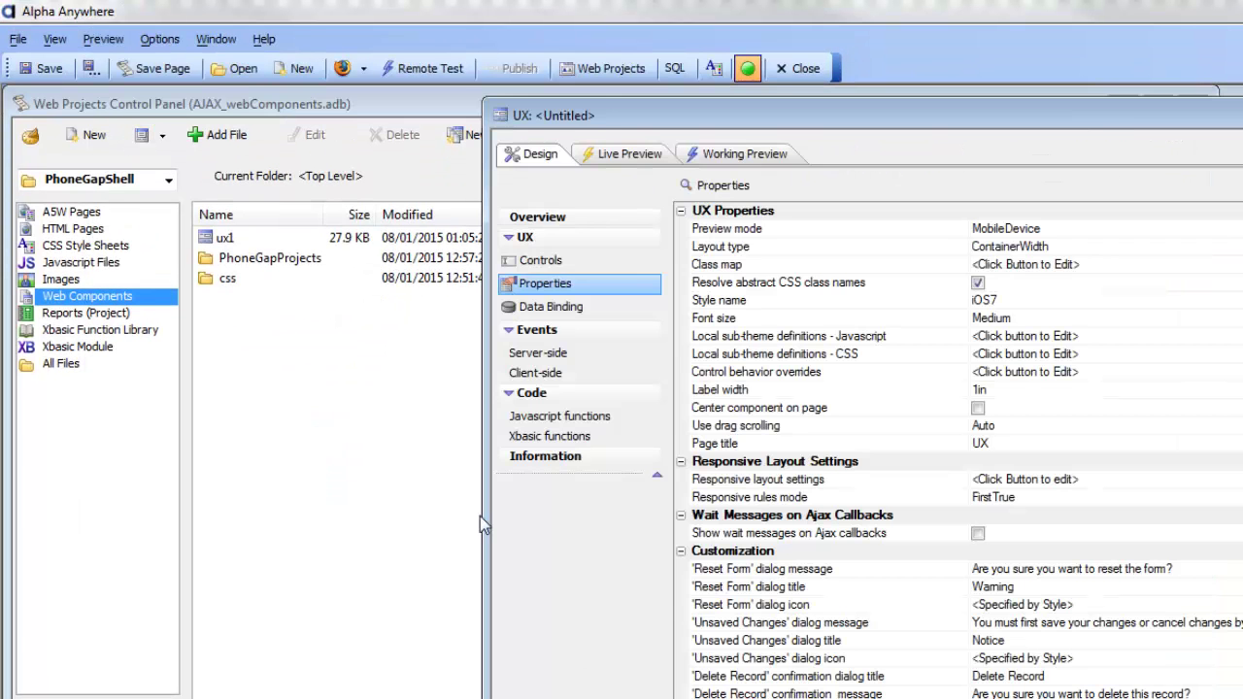
Show the new component's controls and save the component as myshell1.
drag(583, 118, 160, 85)
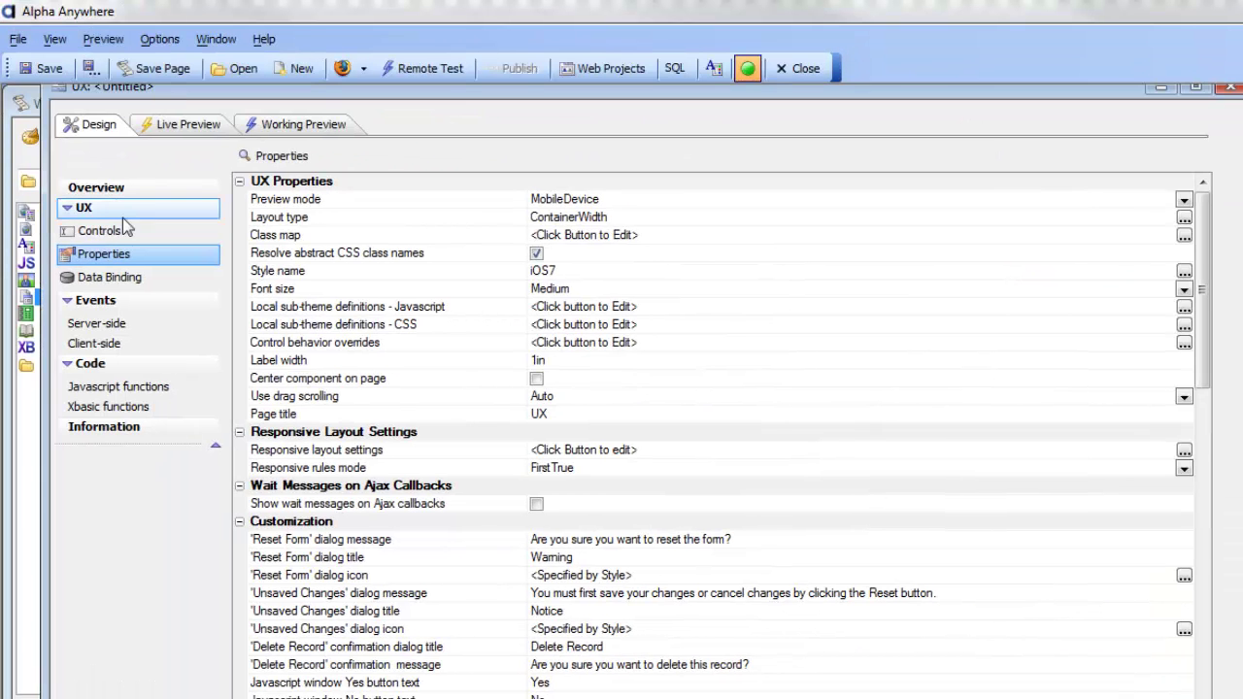
click(112, 230)
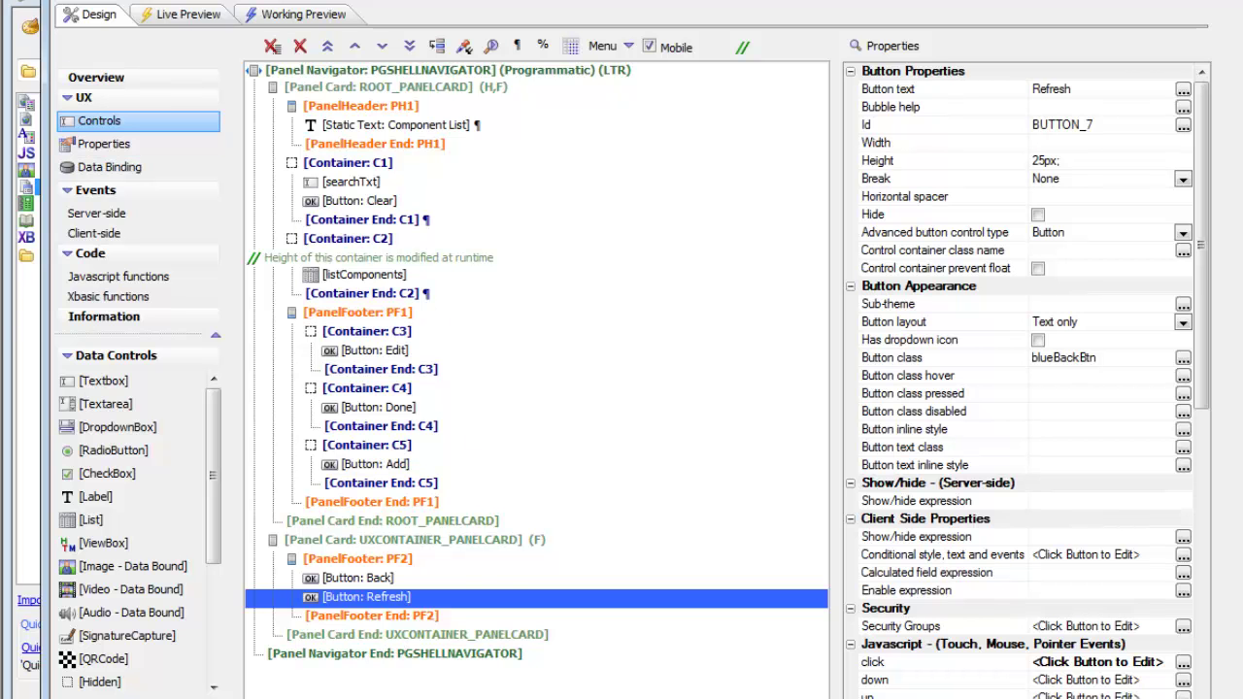
key(ctrl+s)
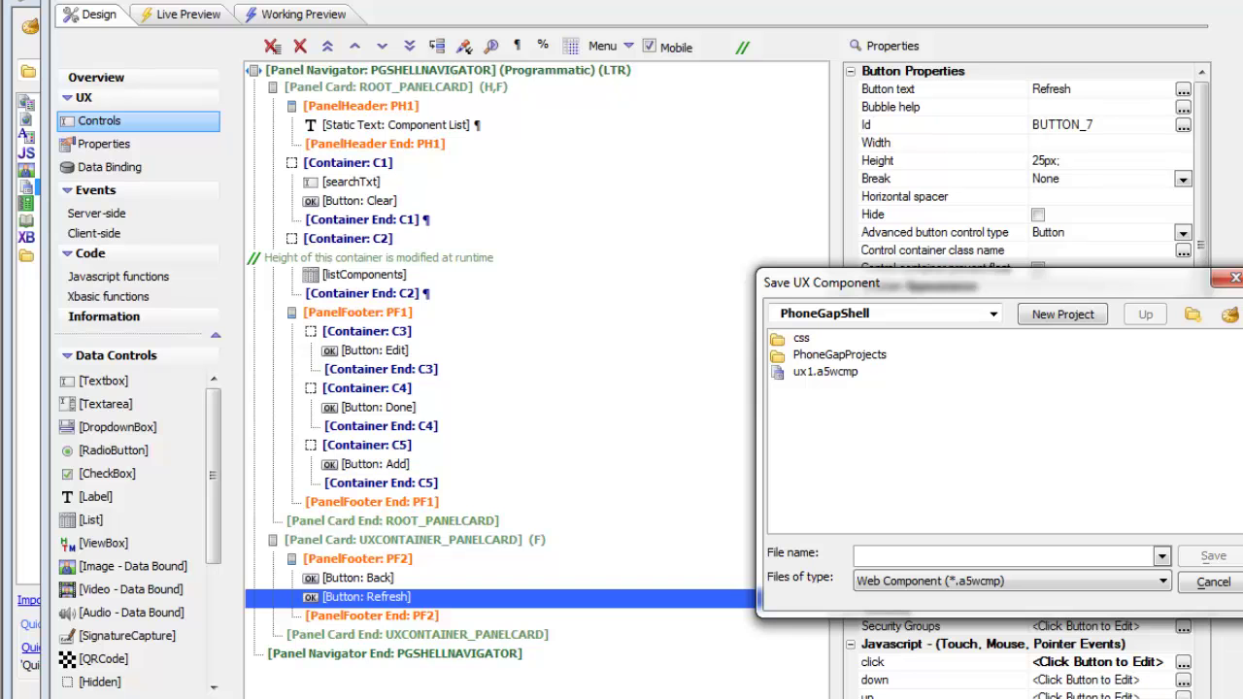
text(myshell1)
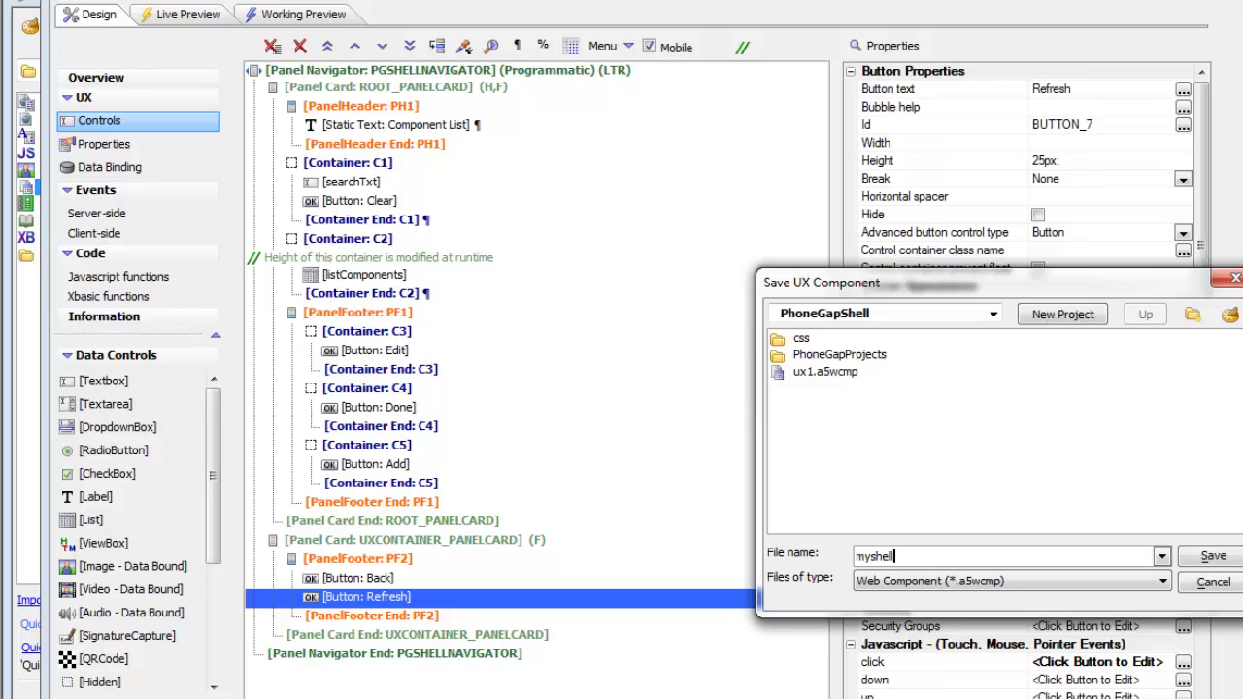
click(1226, 559)
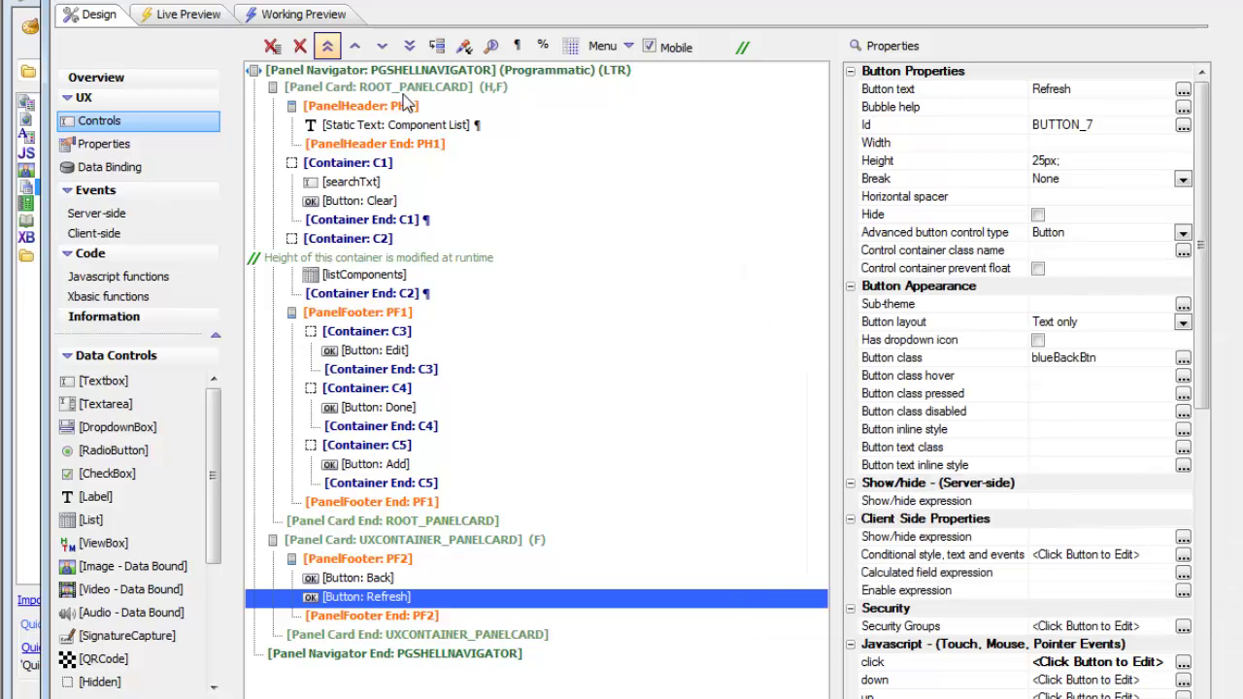
Run myshell1 in Working Preview and delete the ux1 entry from its Component List.
click(287, 16)
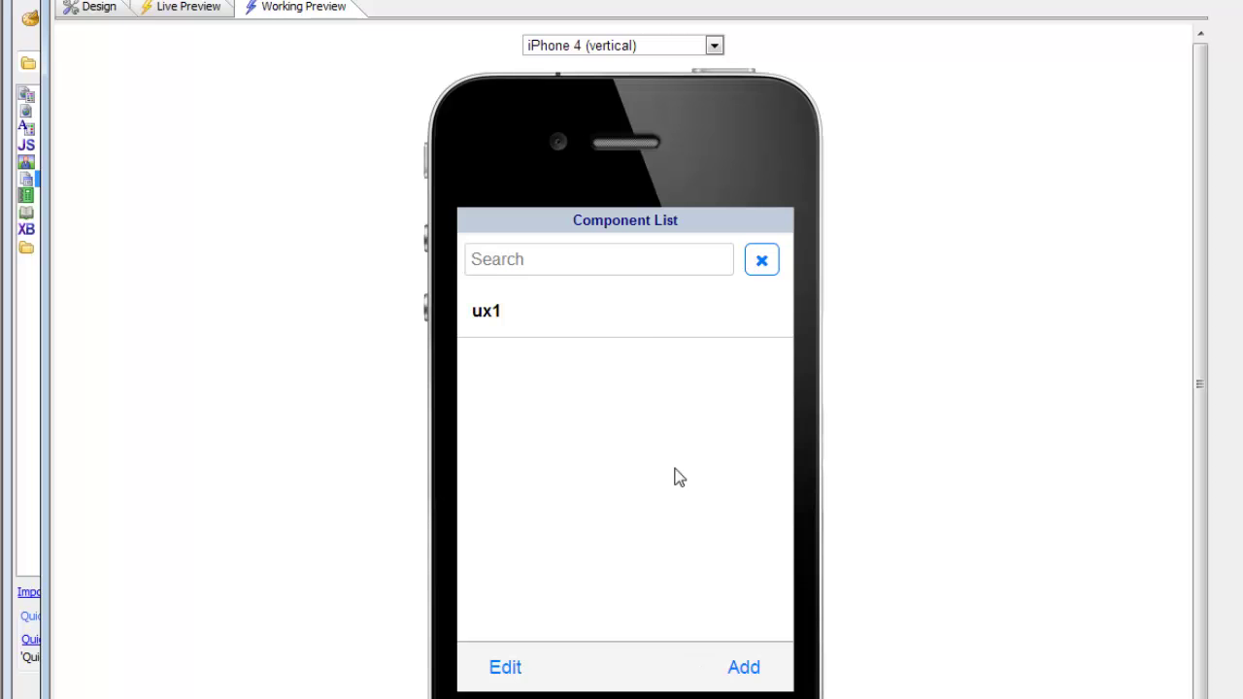
click(503, 668)
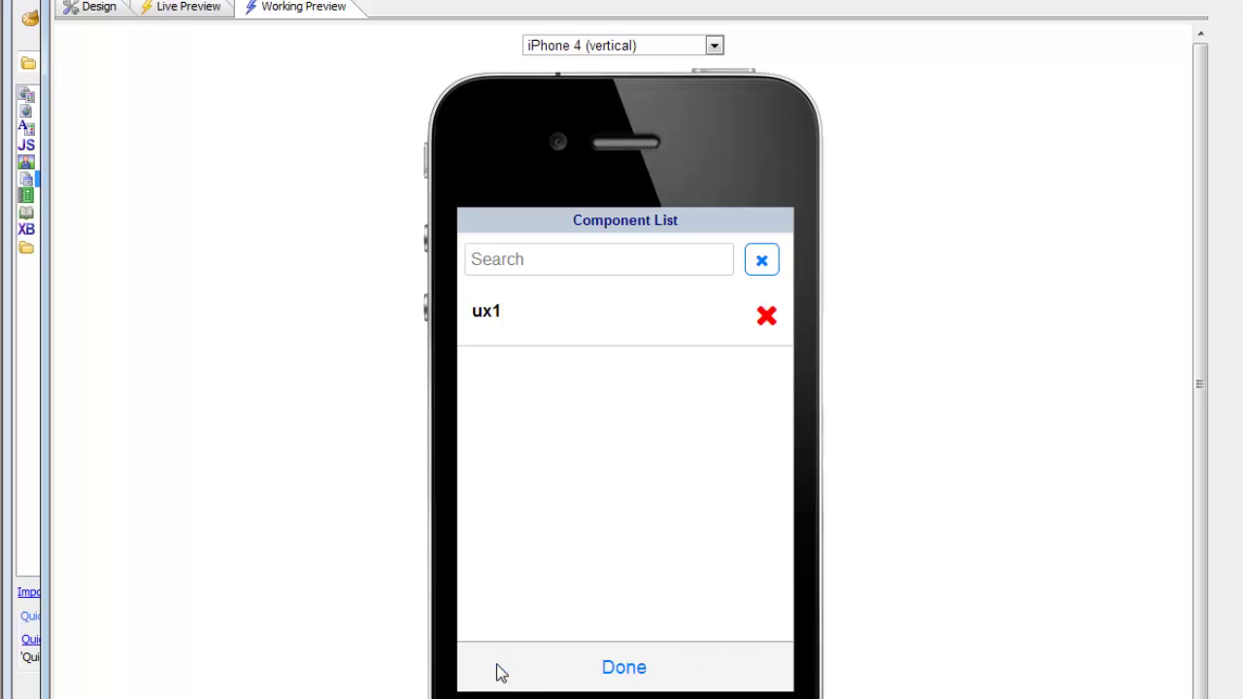
click(764, 317)
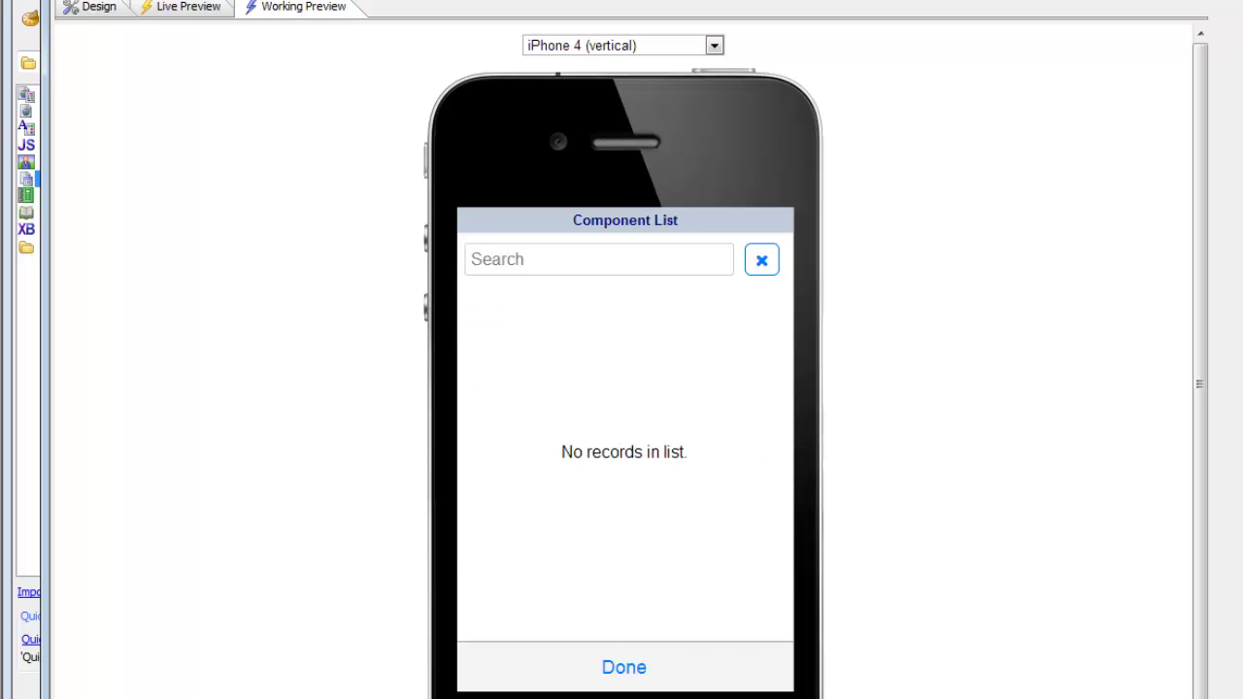
click(627, 668)
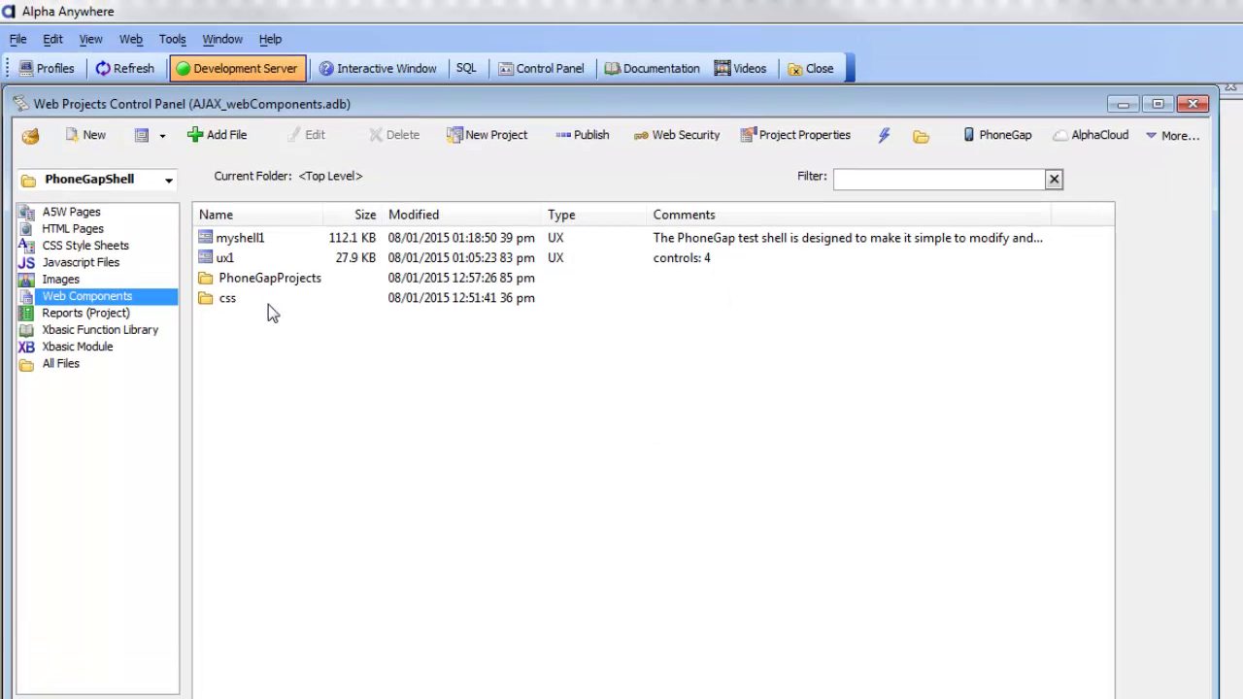
Open the ux1 component, check its form in Working Preview and close it again.
click(218, 260)
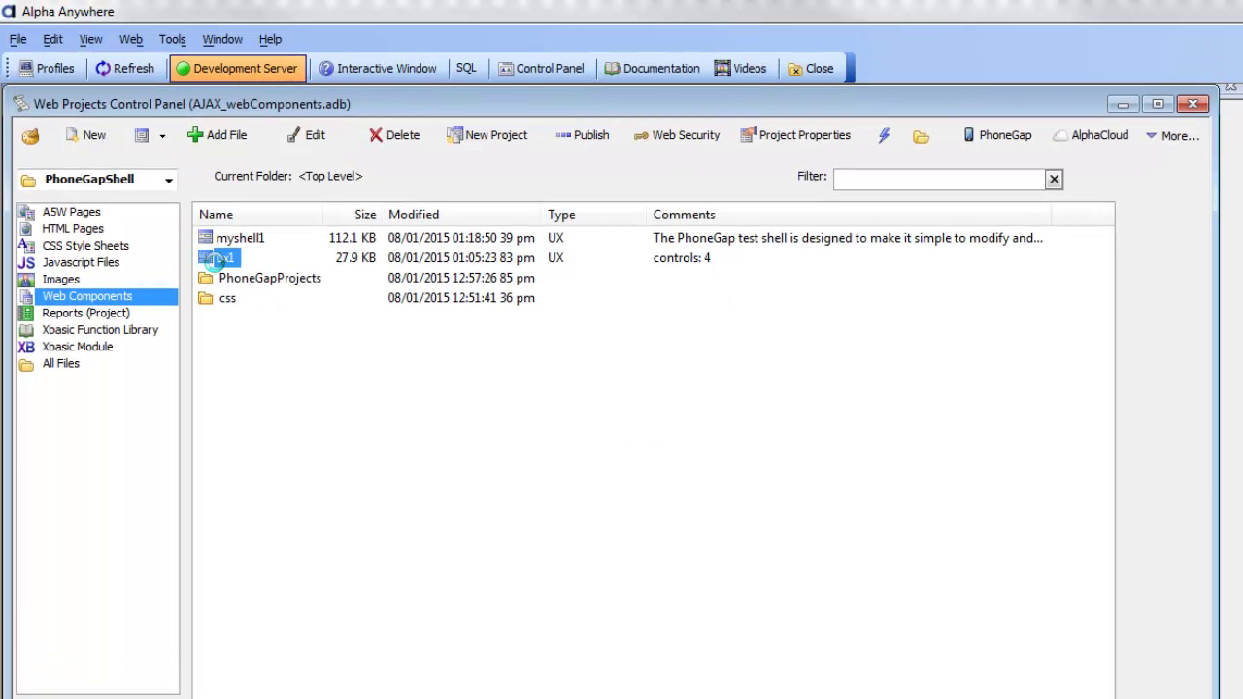
double_click(217, 260)
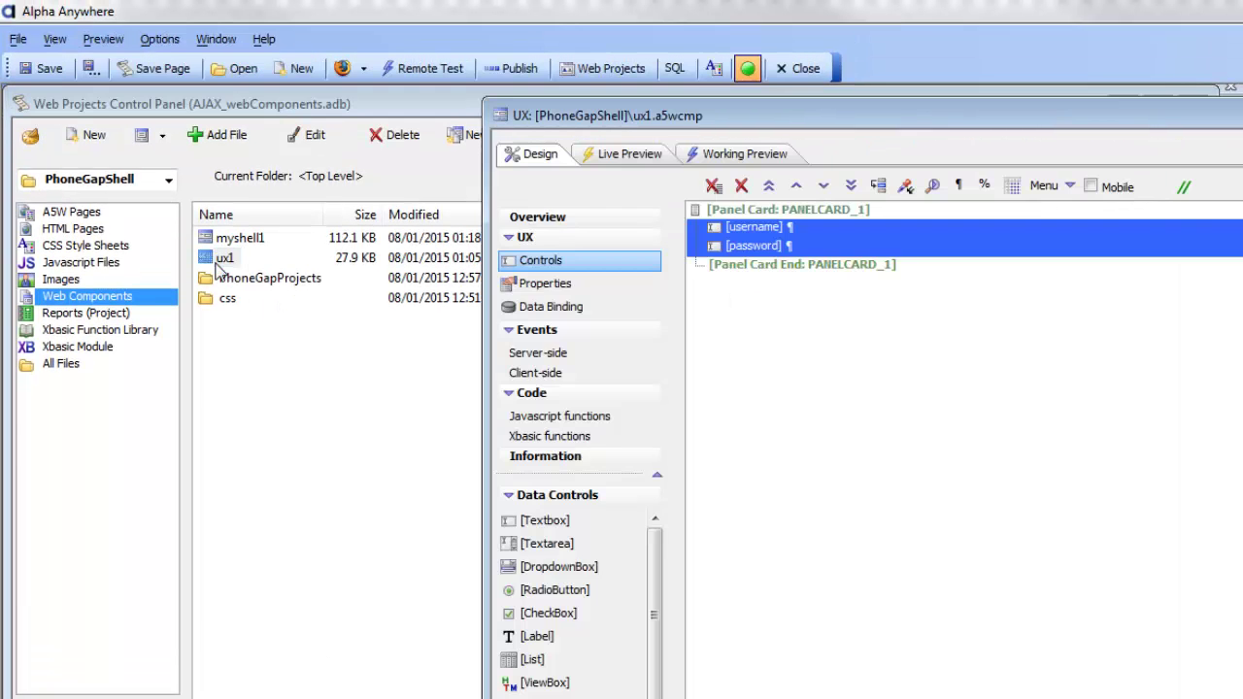
drag(694, 115, 390, 117)
drag(1242, 327, 1087, 326)
click(356, 152)
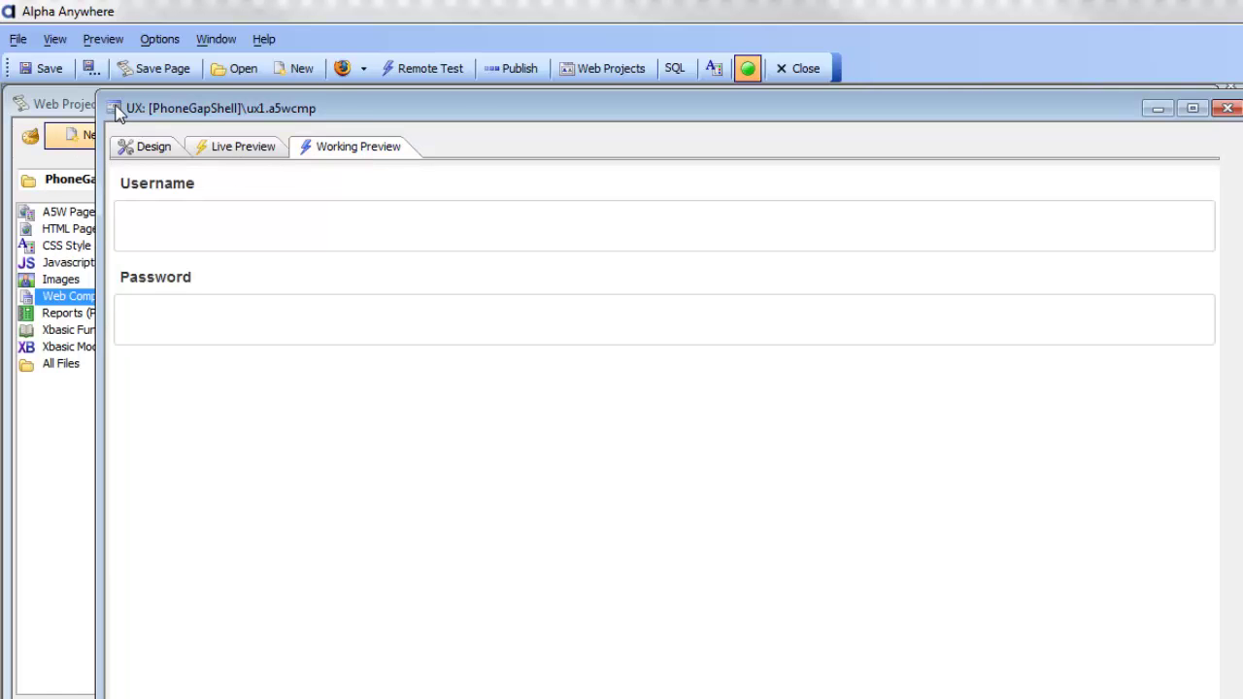
double_click(114, 108)
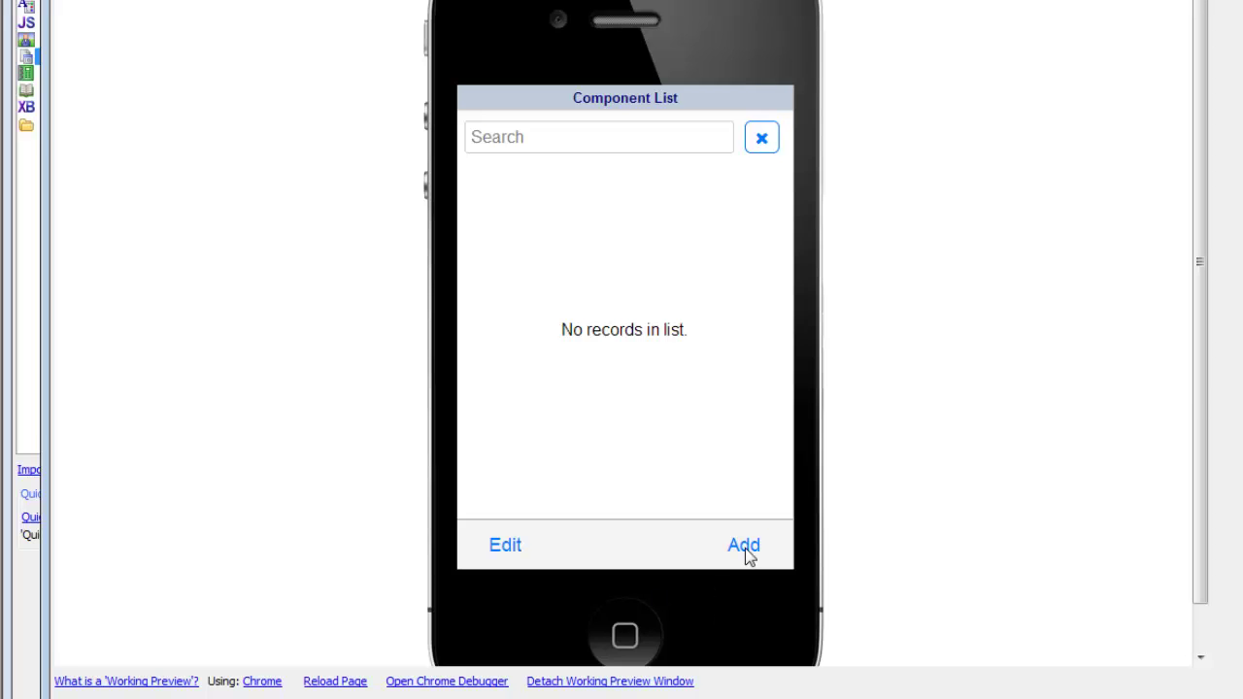
Add a component named ux1 to the shell's Component List.
click(745, 547)
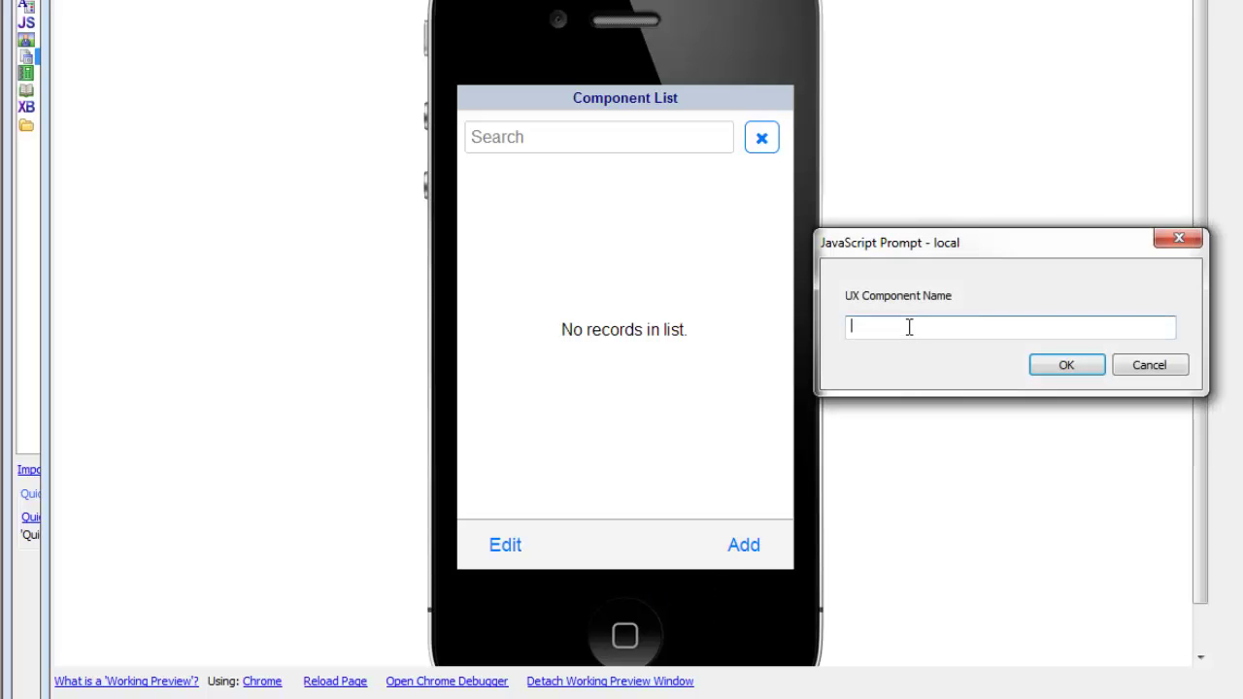
text(ux1)
click(1064, 364)
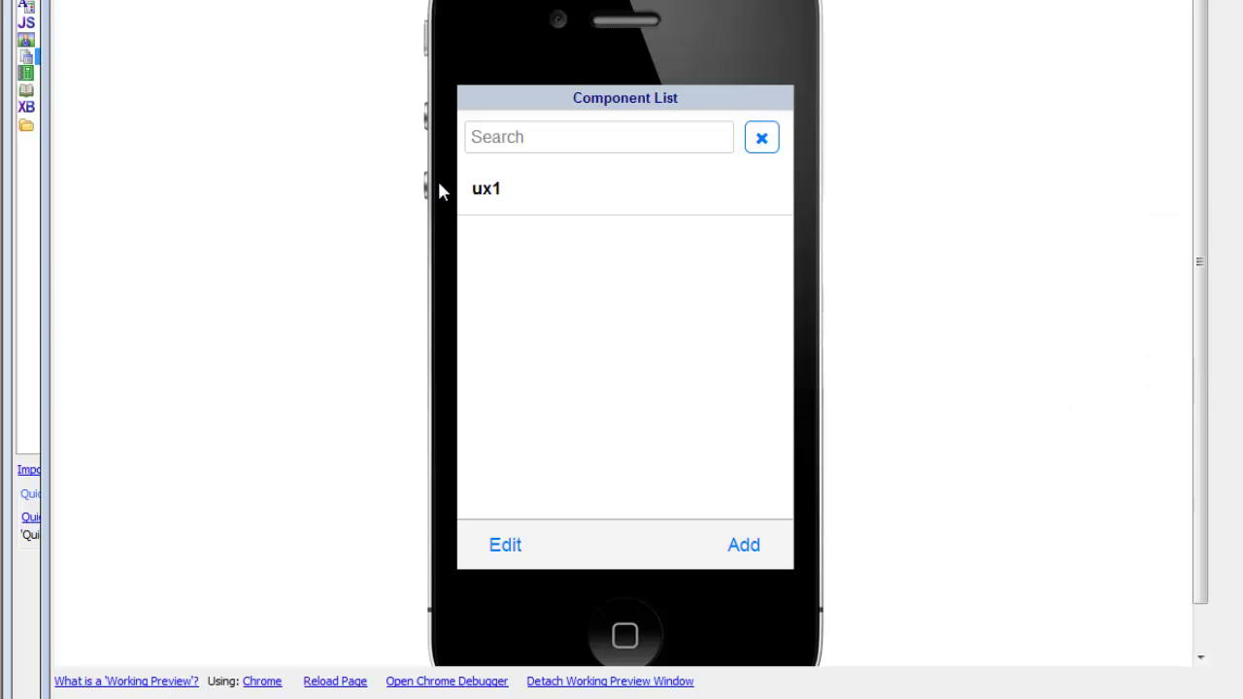
Test loading ux1 in the shell preview, going back to the list, loading it again and refreshing it.
click(497, 199)
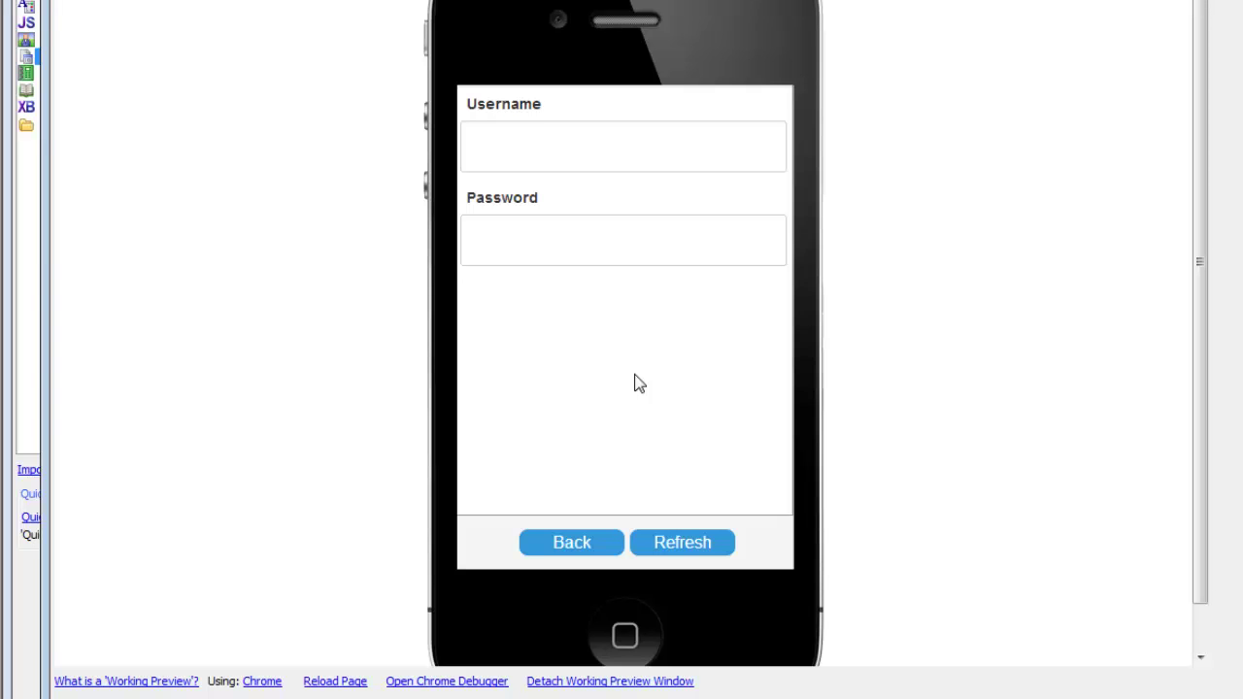
click(583, 549)
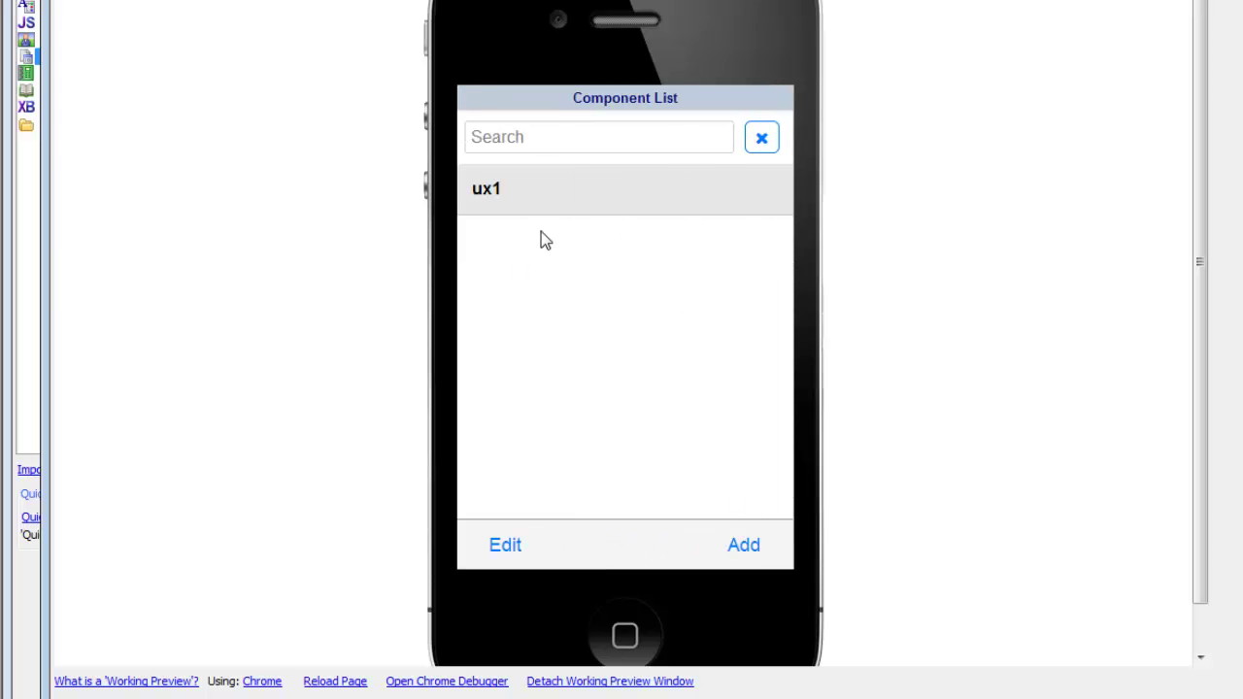
click(595, 200)
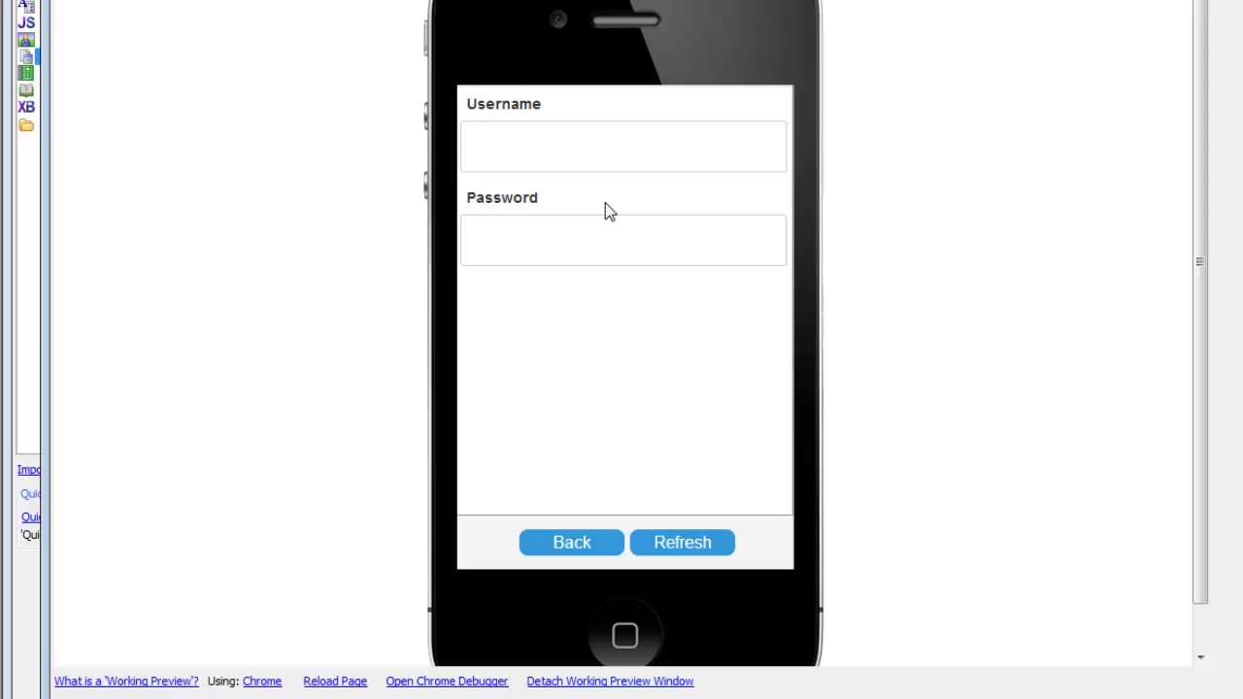
click(679, 550)
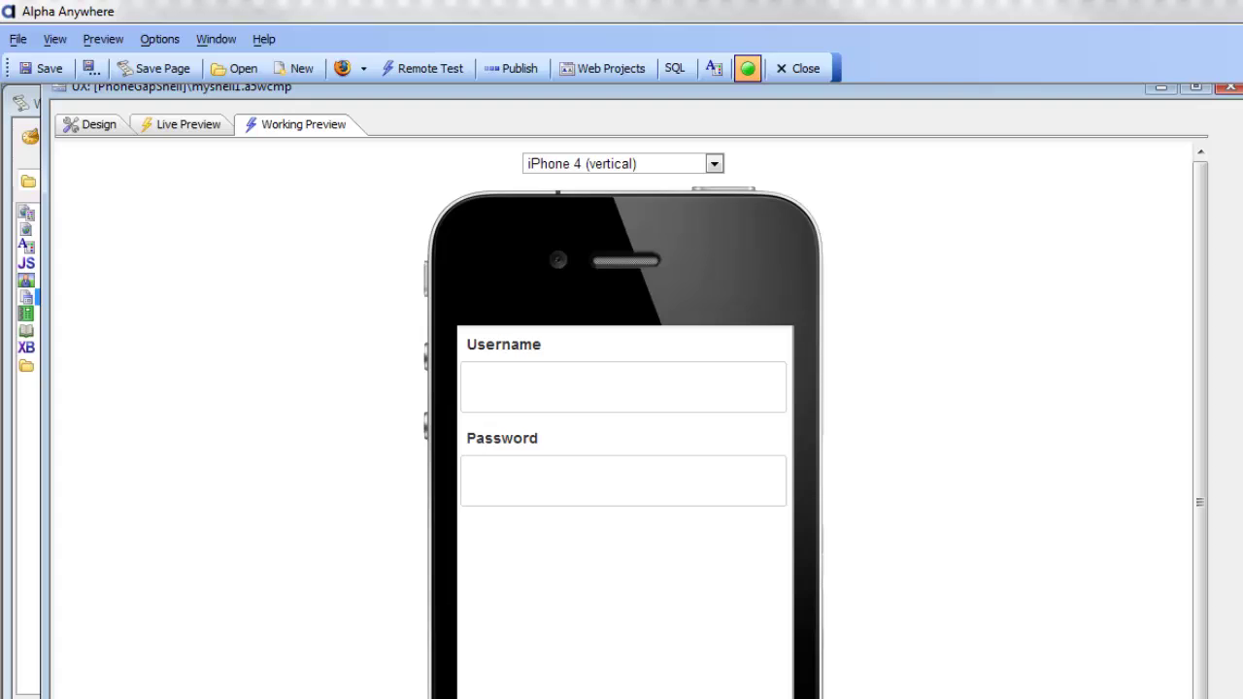
Open the ux1 component for editing and add a Button control below the password field.
key(ctrl+F4)
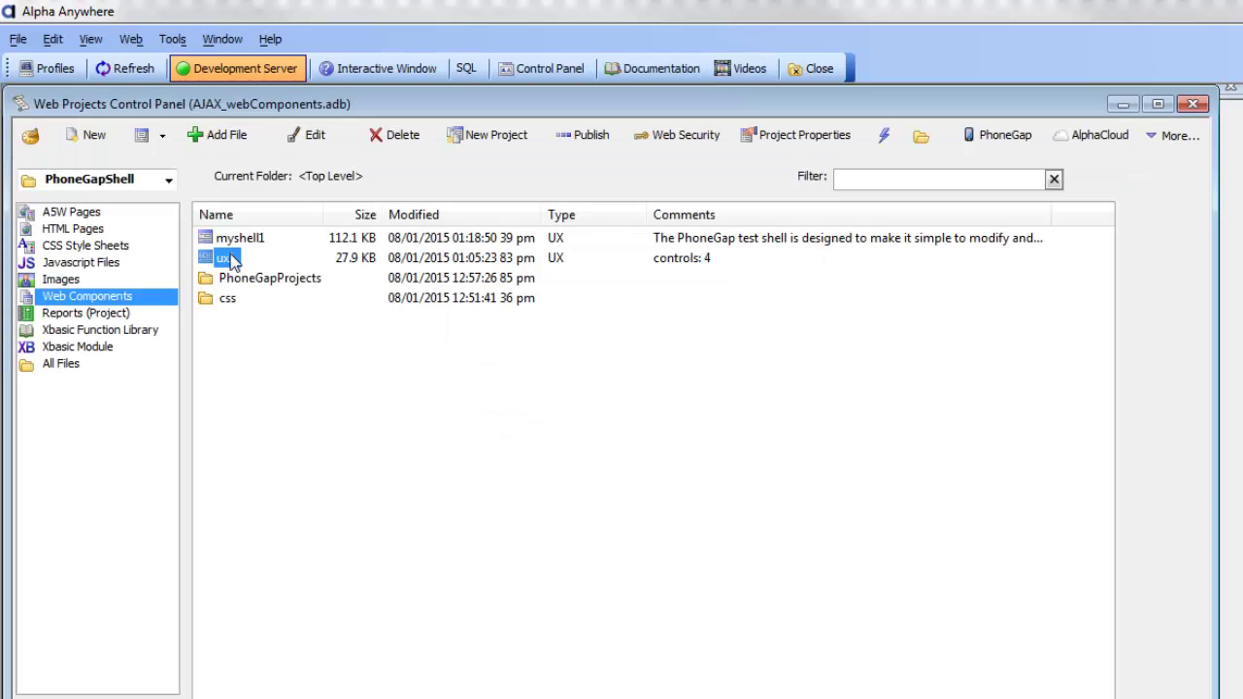
double_click(229, 257)
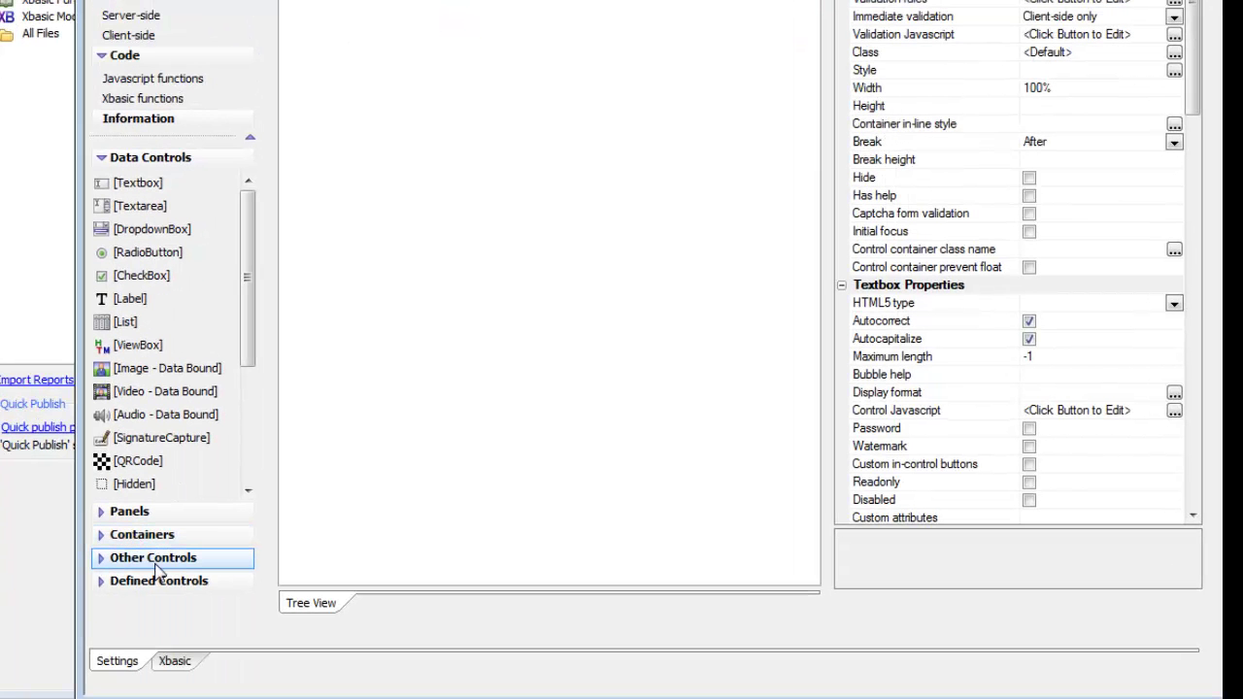
click(153, 558)
click(155, 299)
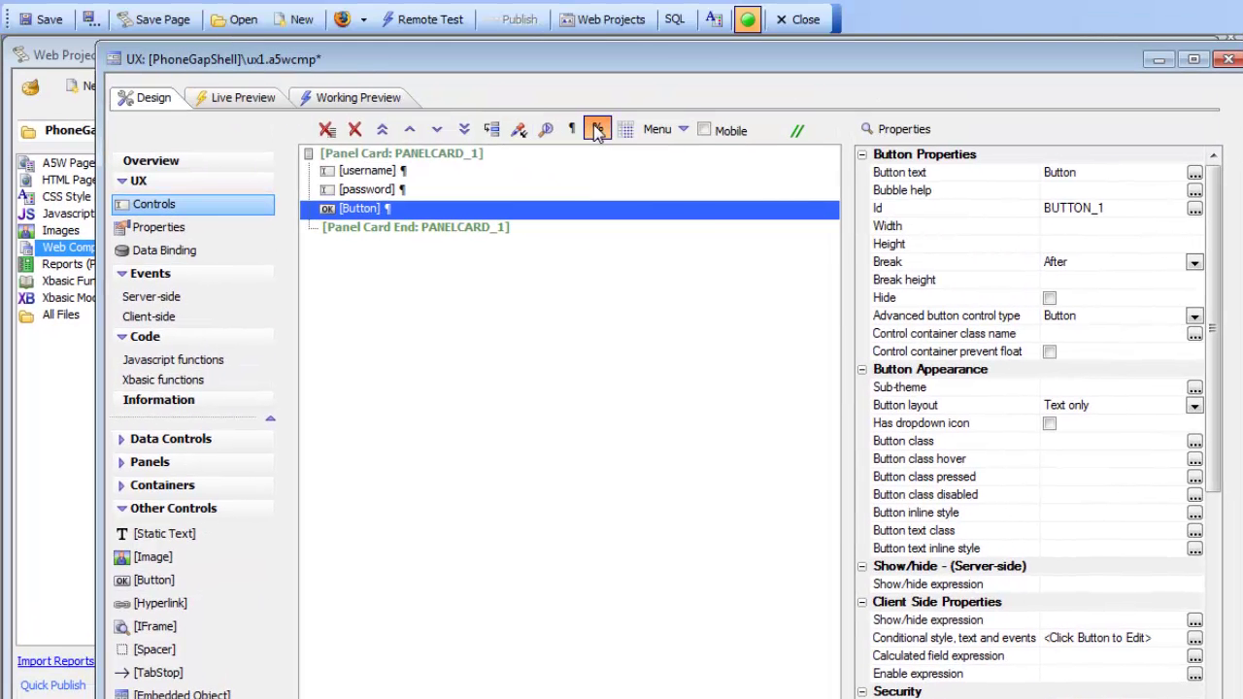
Set the new button's width to 100% and its text to Login, and save ux1.
click(597, 129)
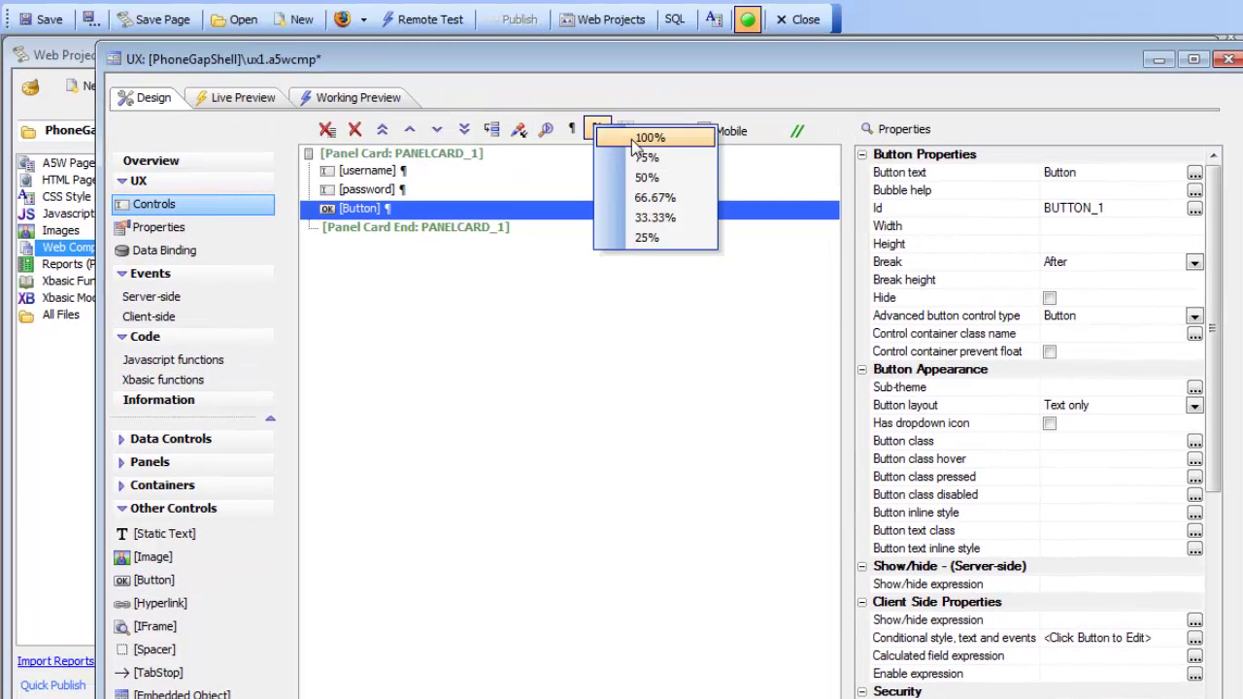
click(634, 141)
click(977, 174)
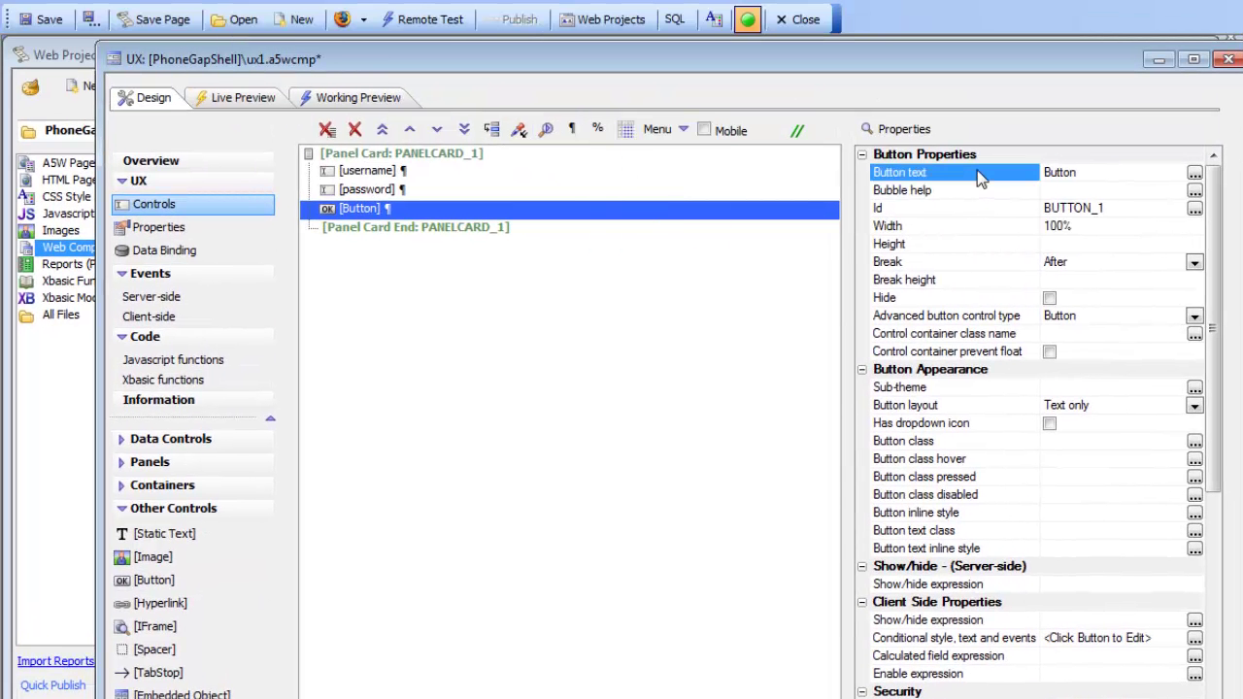
text(Login)
click(45, 22)
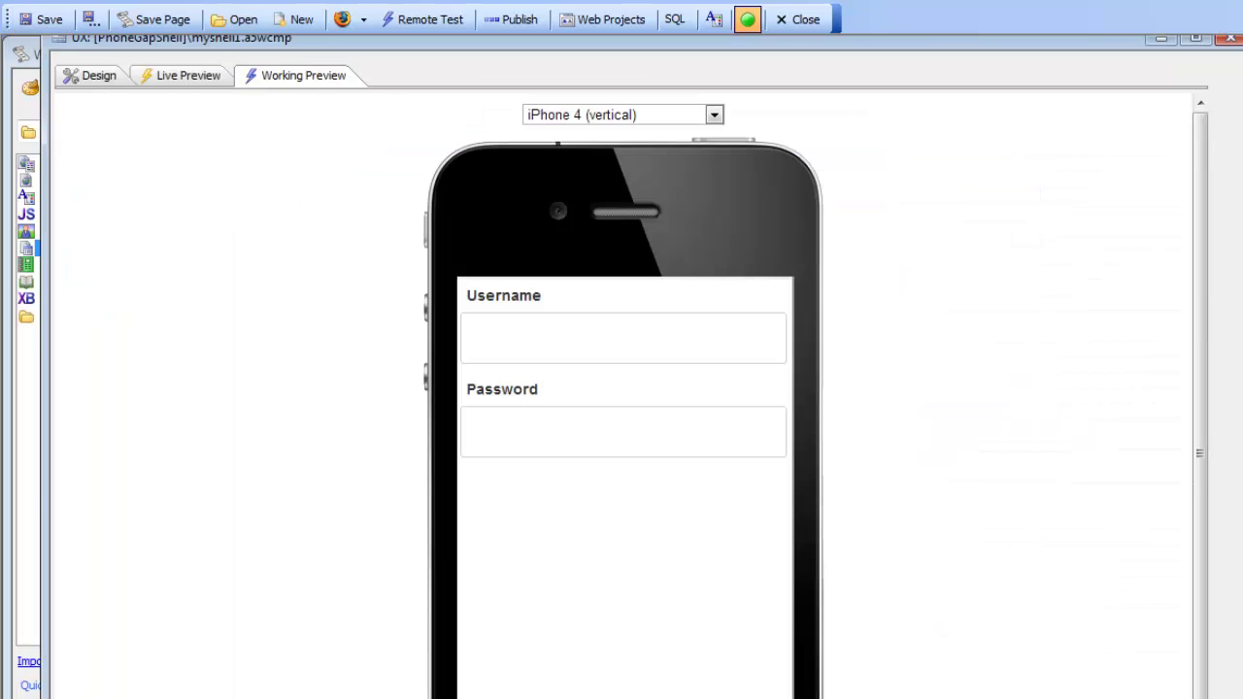
Refresh ux1 in the running shell preview to check the edited form, and leave the preview.
click(691, 558)
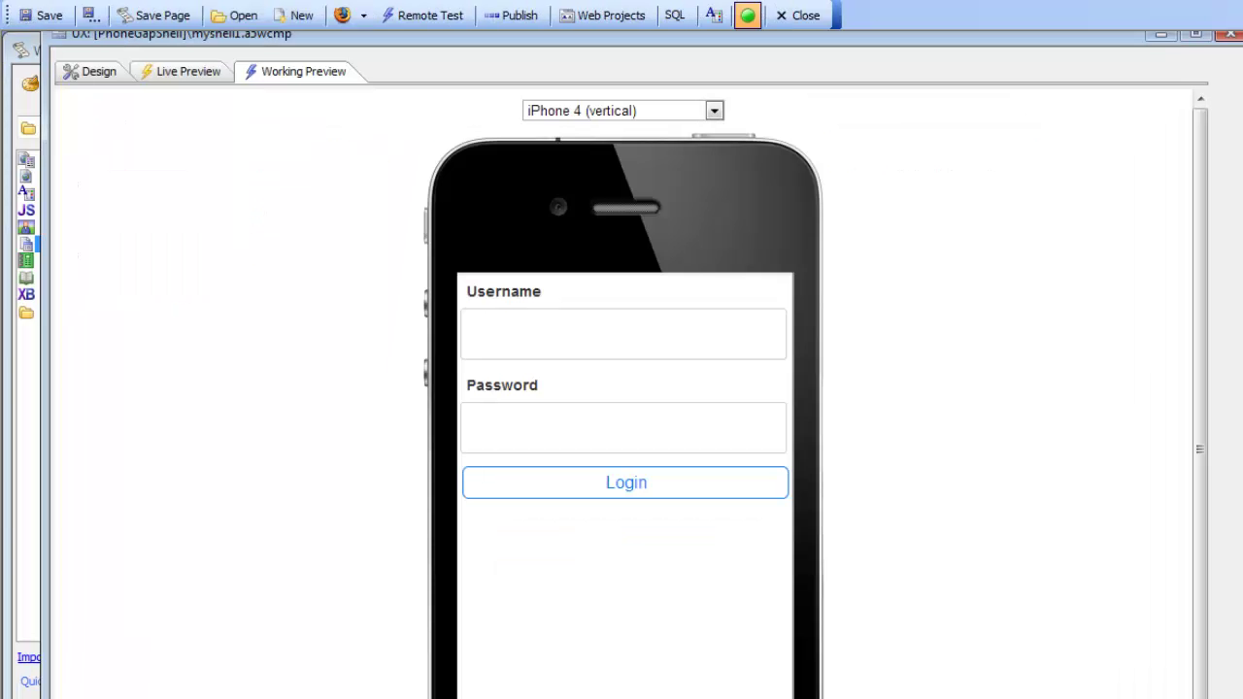
click(84, 80)
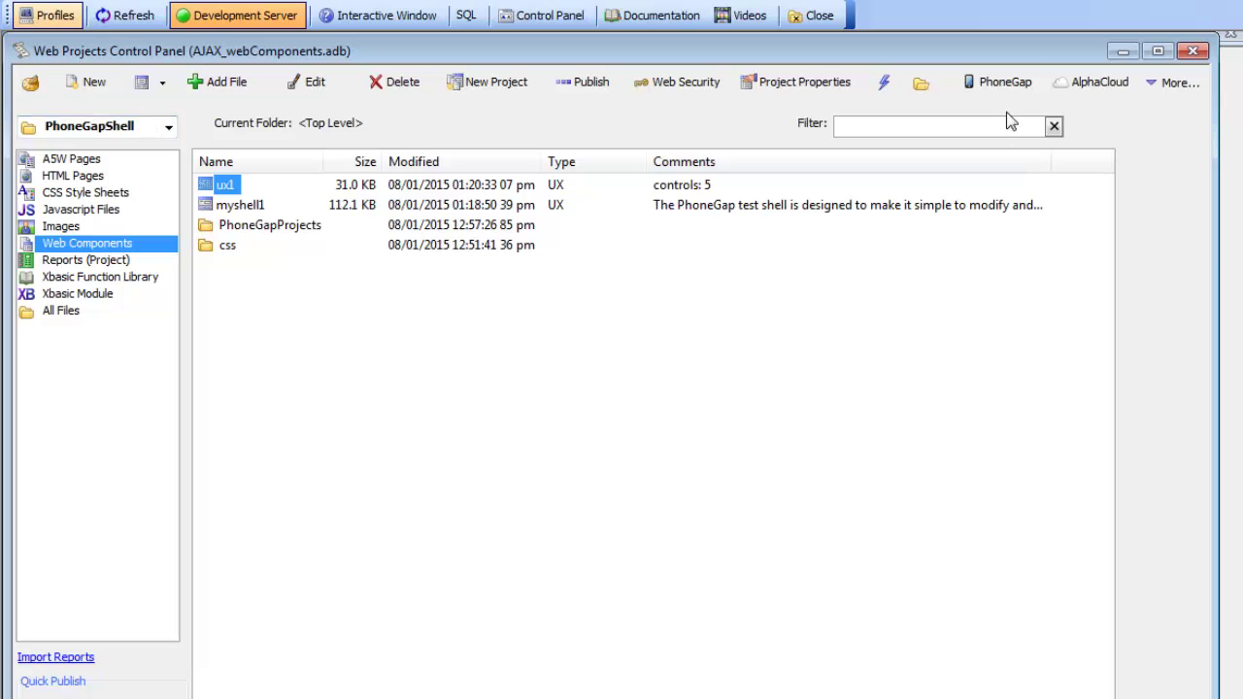
Open the PhoneGap build settings for the project and choose myshell1 as the Initial UX Component.
click(986, 85)
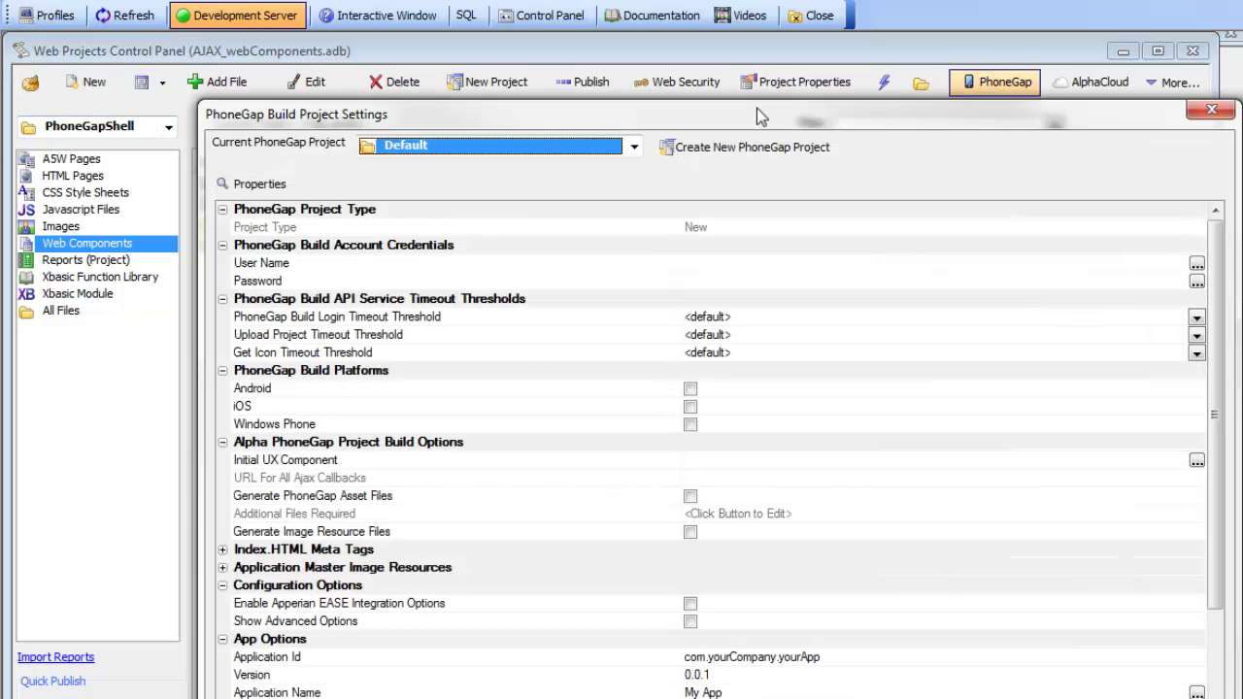
drag(745, 93, 586, 67)
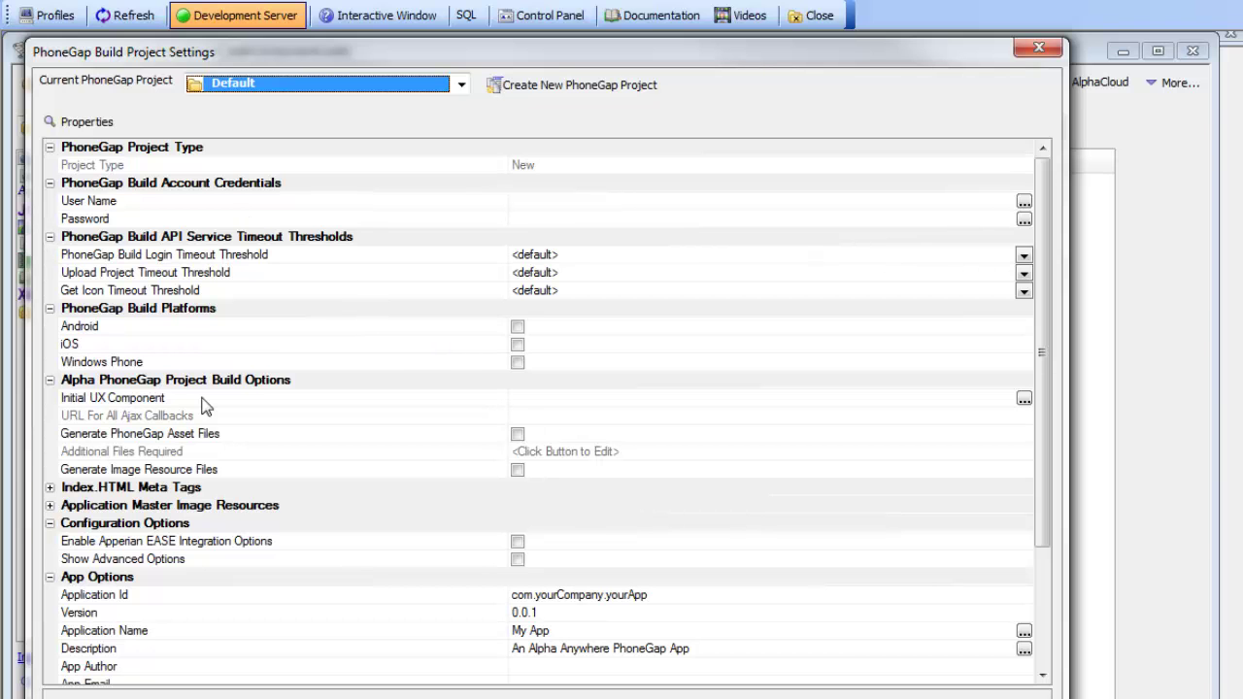
double_click(249, 402)
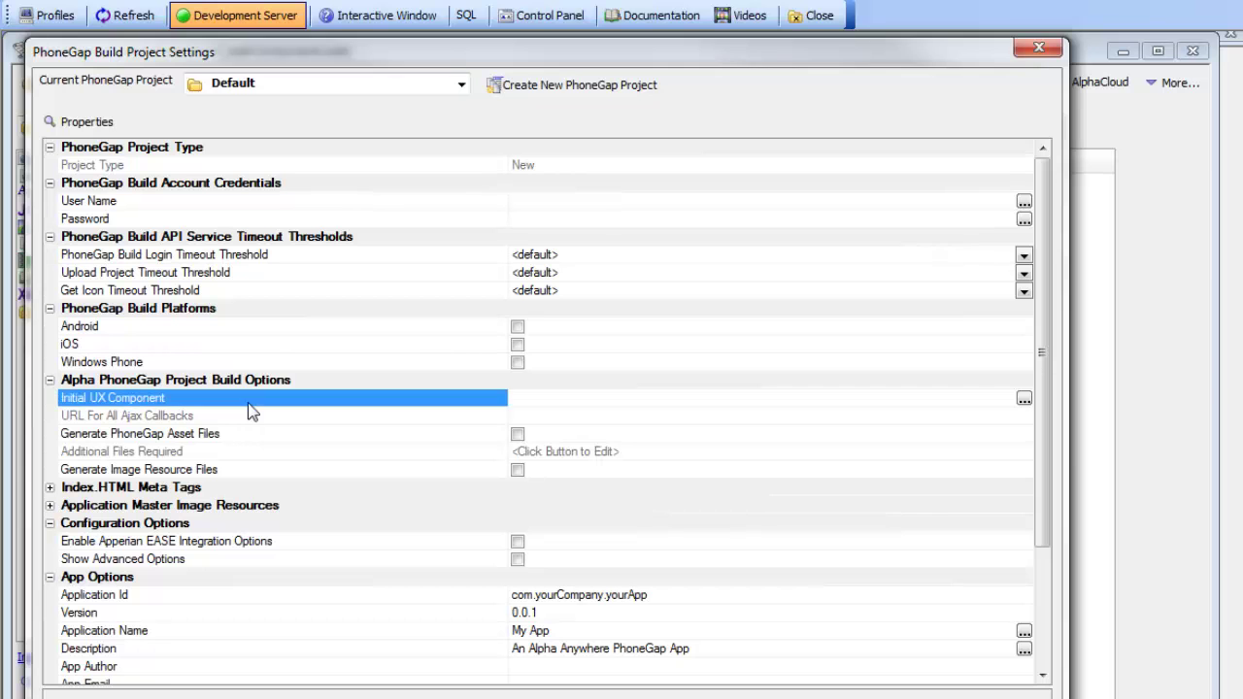
double_click(702, 273)
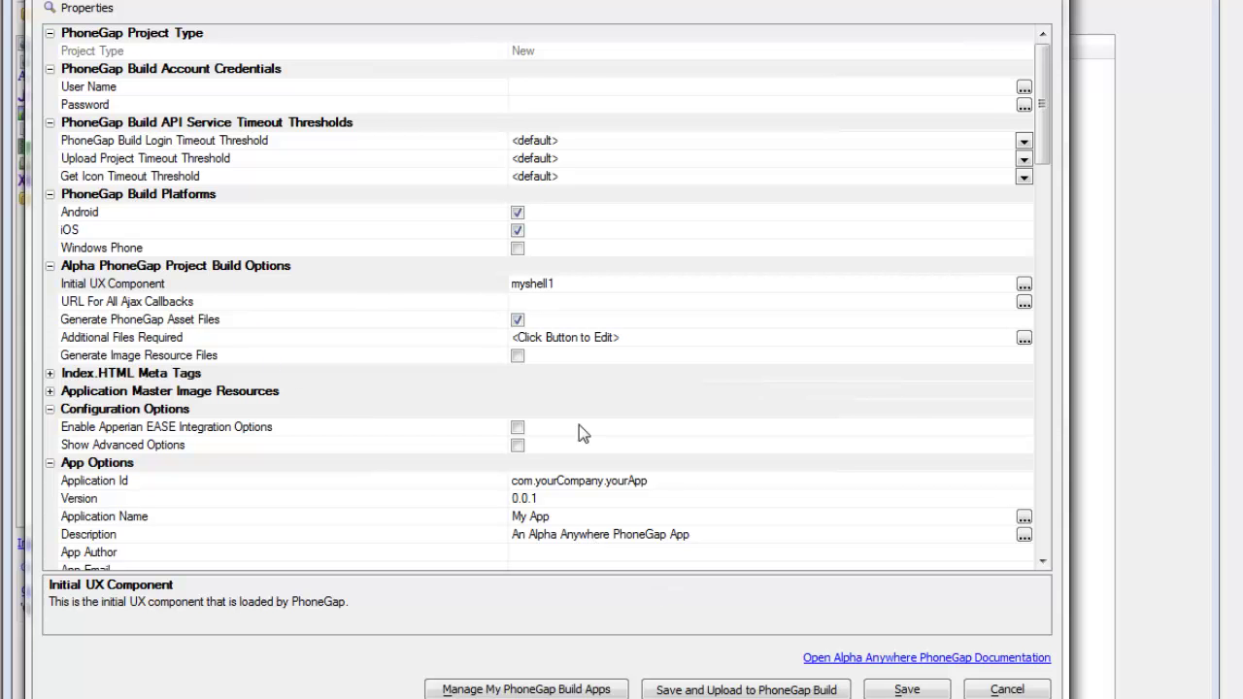
Set the Application Id of the PhoneGap project to com.alpha.shell1.
click(599, 481)
drag(659, 481, 536, 479)
text(alpha)
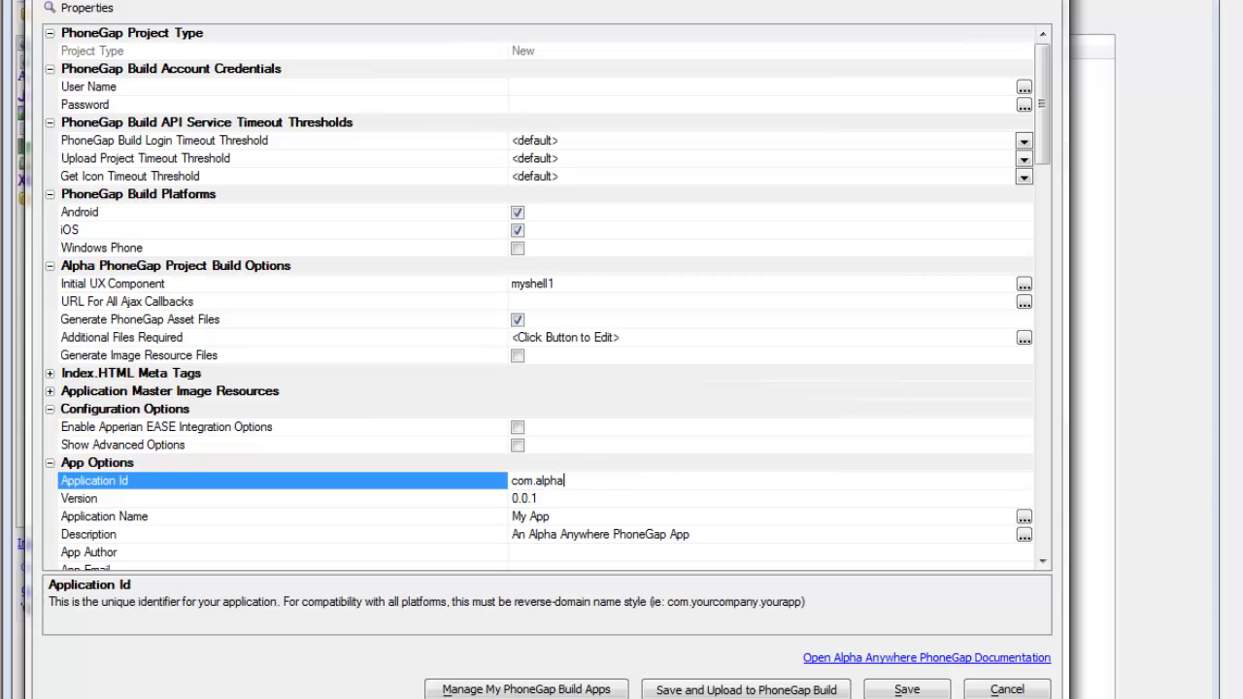
text(.shell1)
Set the Application Name to myshell1 and the Description to alpha shell.
click(495, 512)
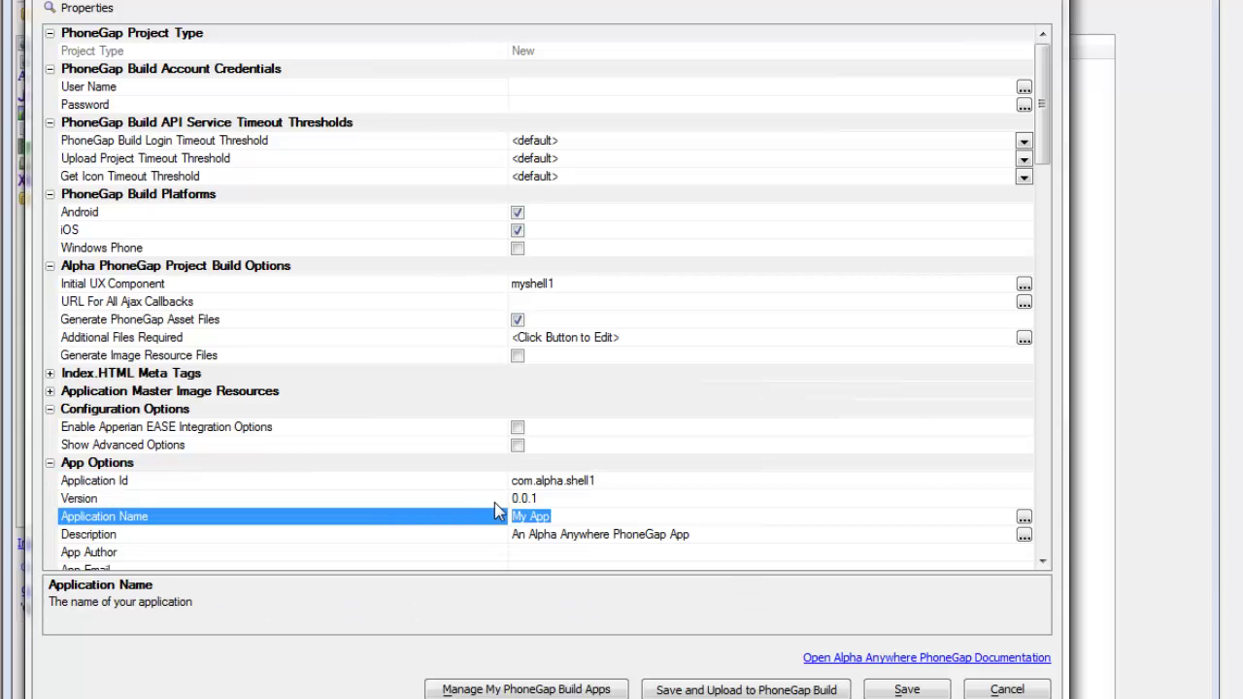
text(myshell1)
click(583, 536)
drag(711, 534, 342, 556)
text(alpha shell)
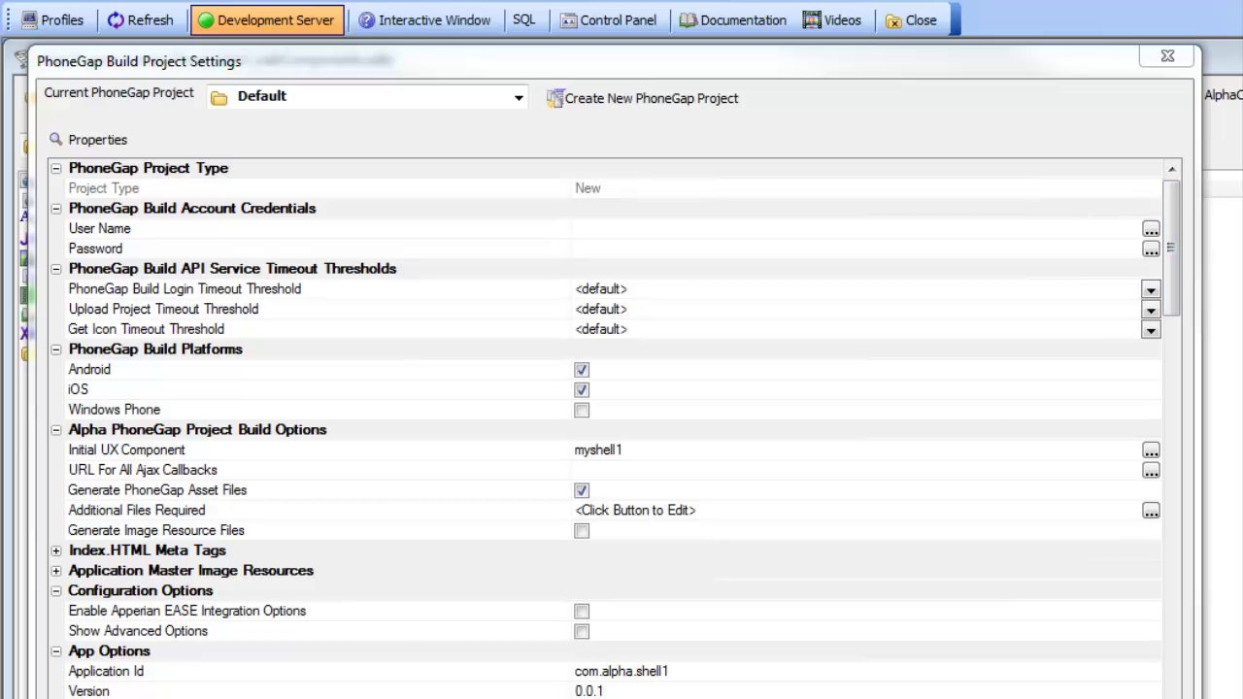
click(184, 470)
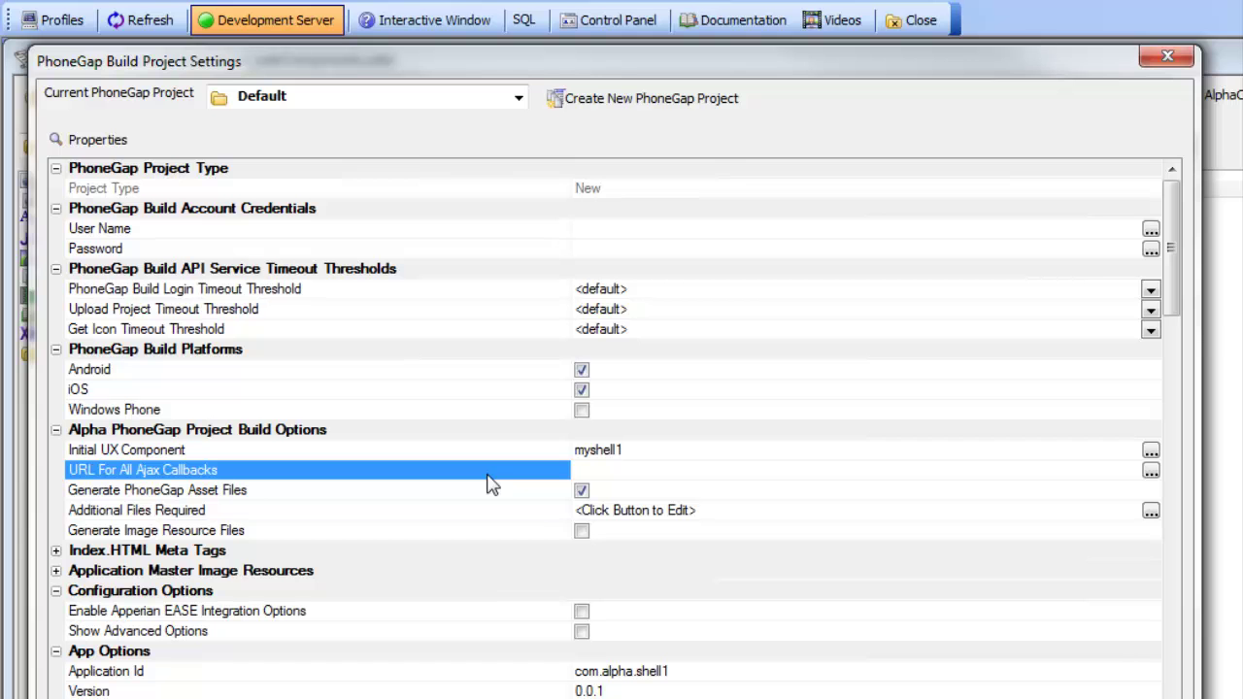
click(1151, 472)
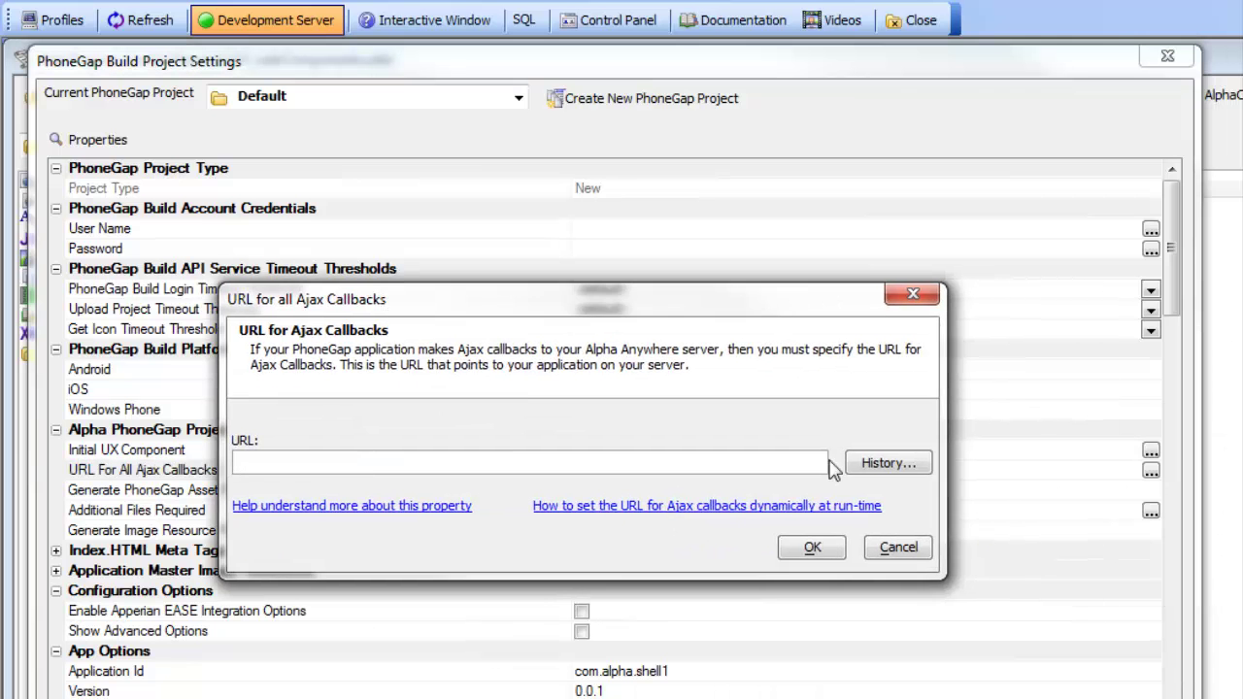
click(877, 473)
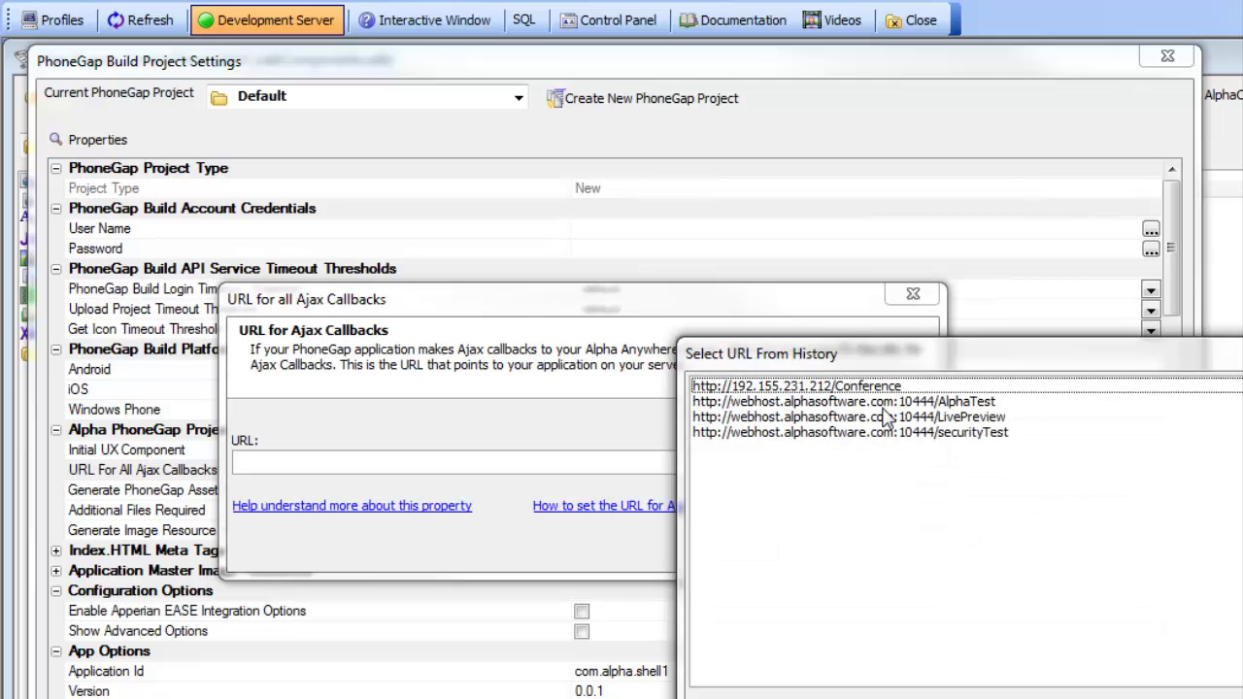
click(916, 419)
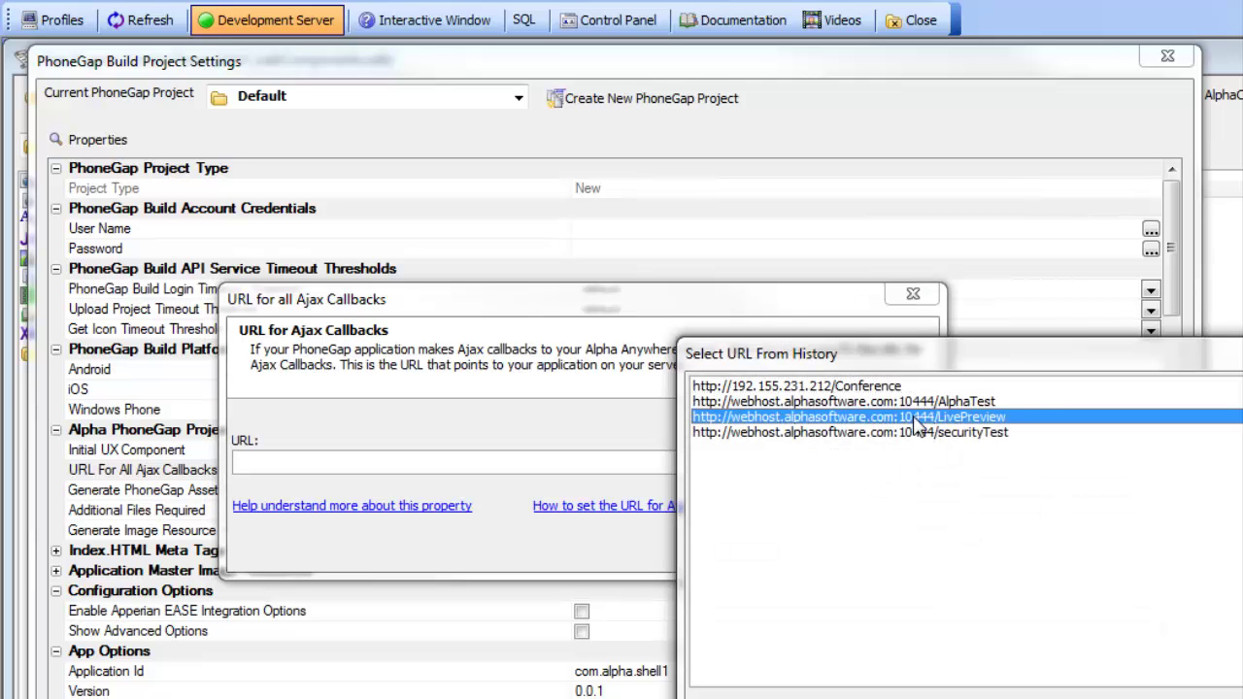
key(Return)
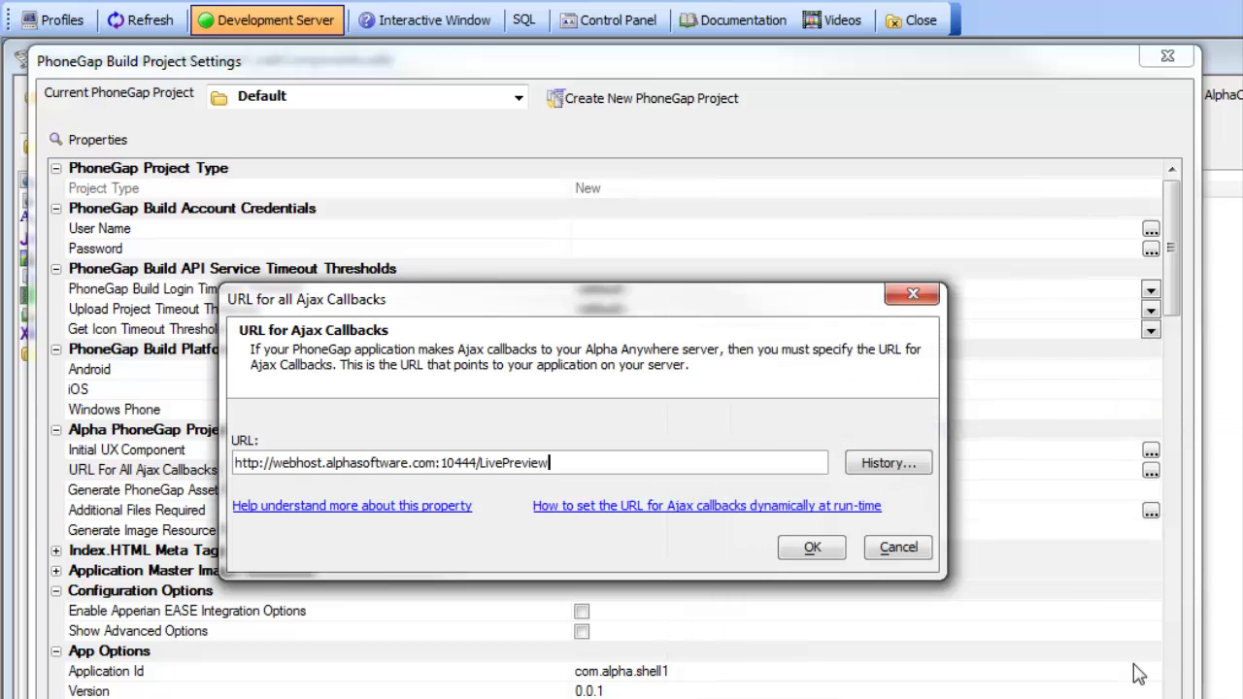
click(820, 557)
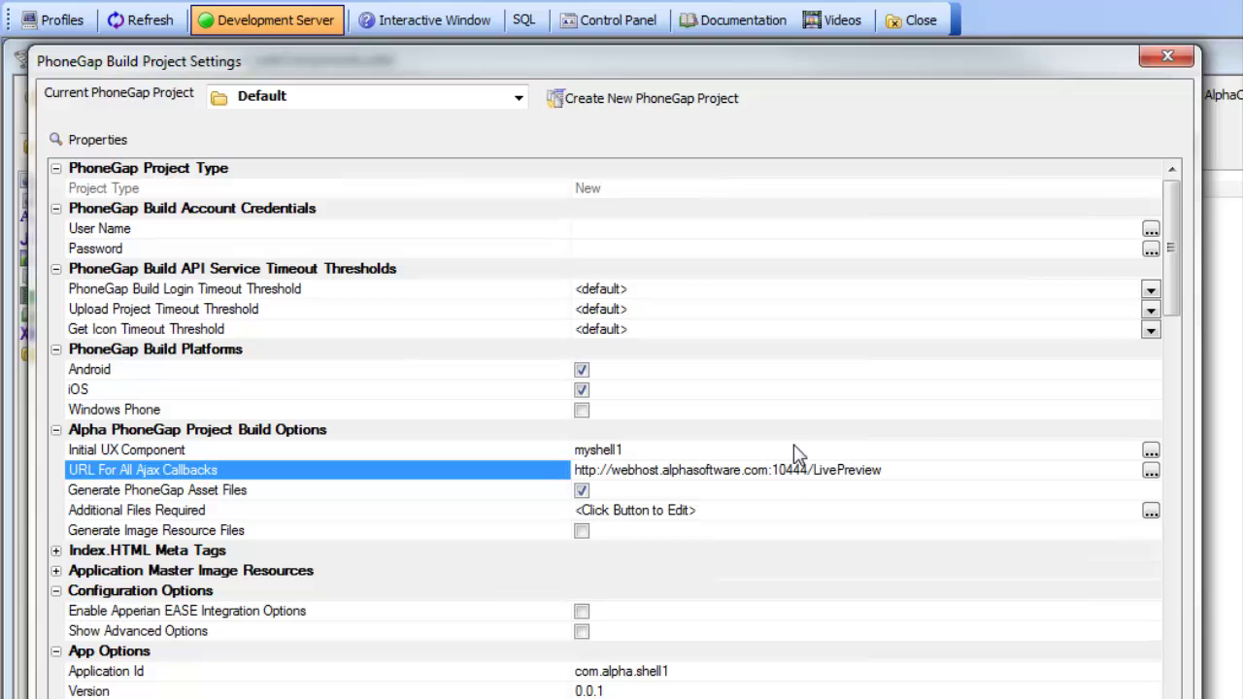
Examine the remaining build settings, including the Android features and the PhoneGap core and optional plugins.
scroll(1185, 303, down, 1)
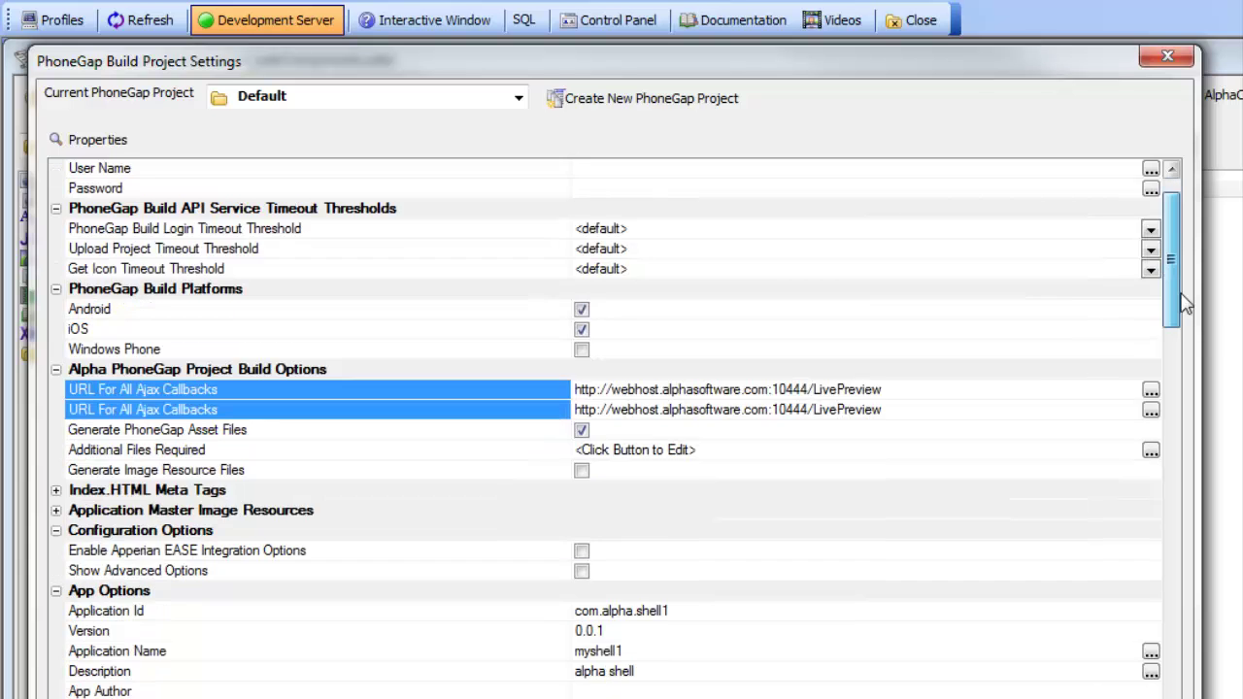
drag(1184, 303, 1175, 472)
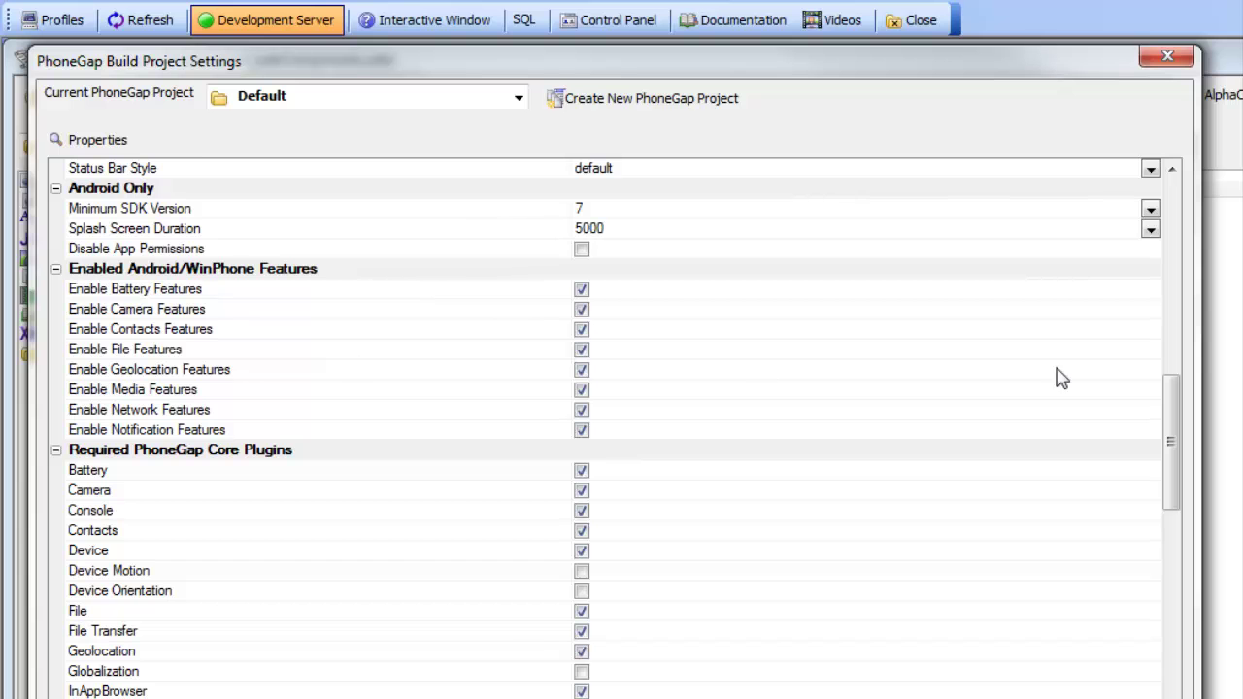
drag(1169, 466, 1170, 697)
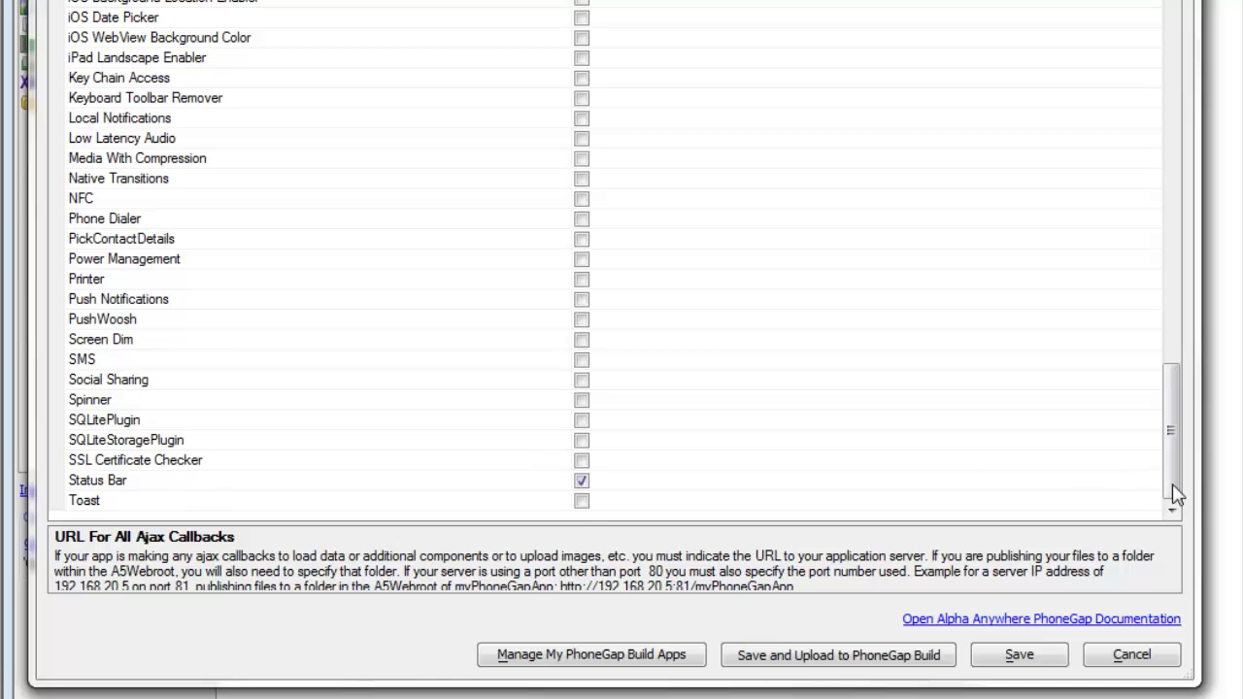
drag(1176, 460, 1153, 0)
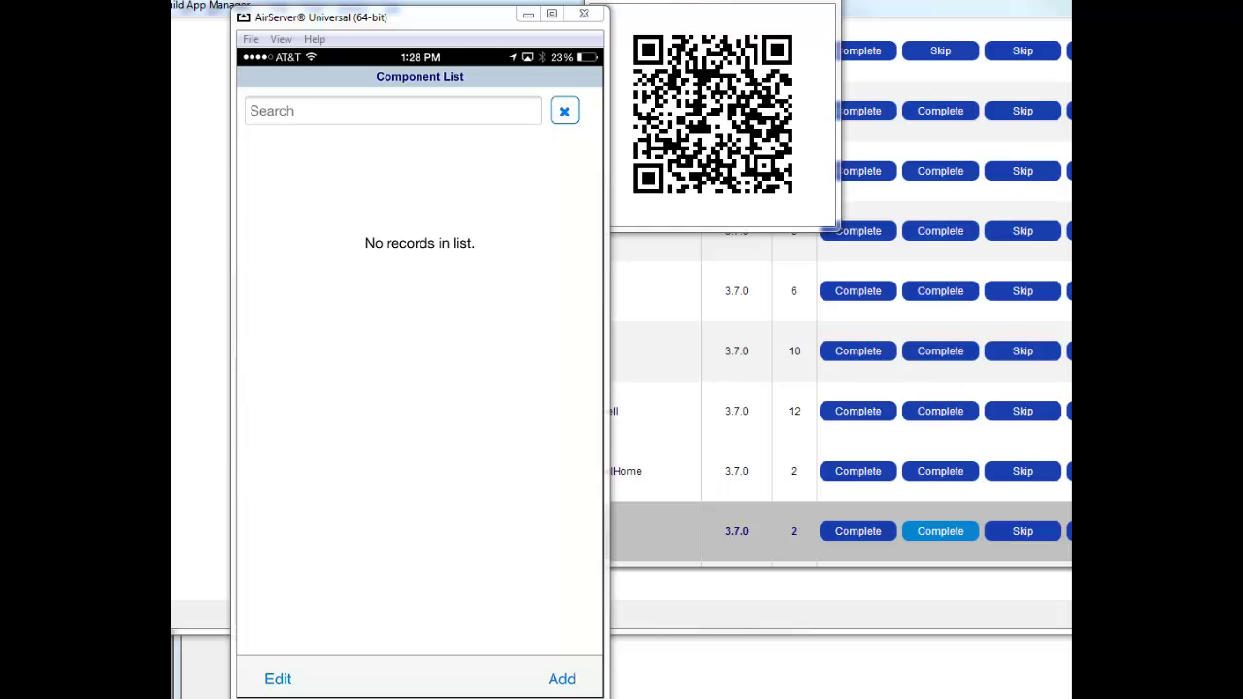
In the AirServer phone mirror, add the UX component name ux1 to the shell app's component list.
click(561, 679)
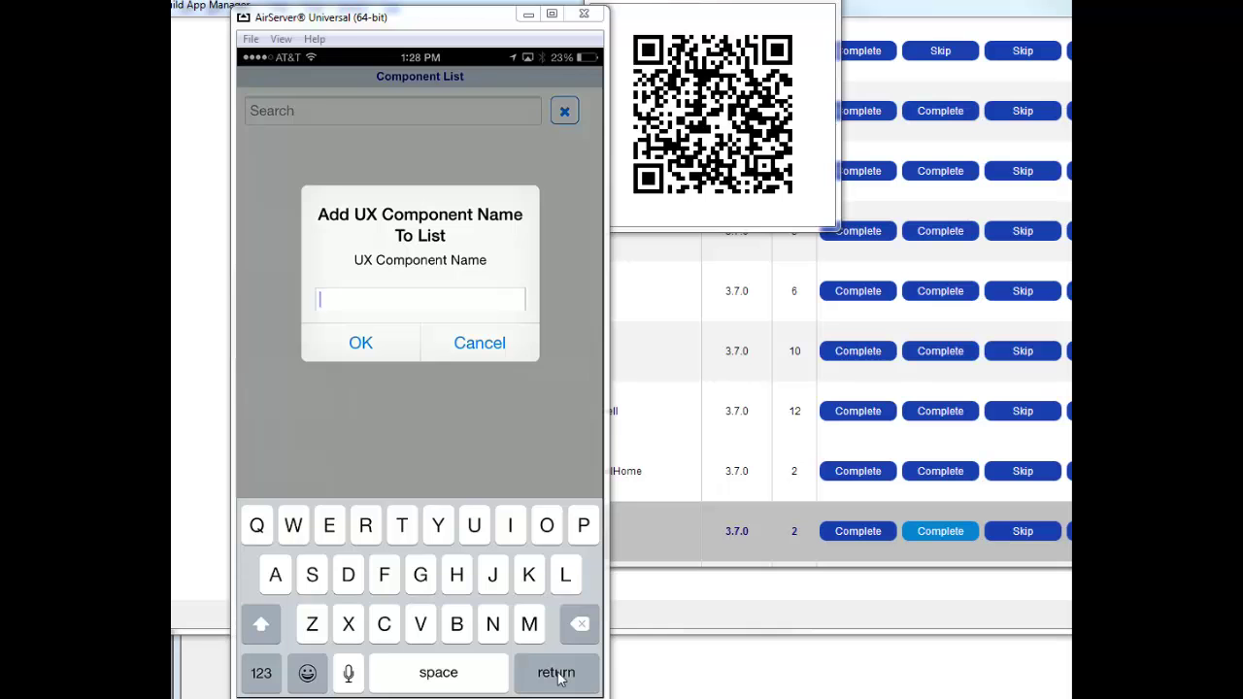
text(ux1)
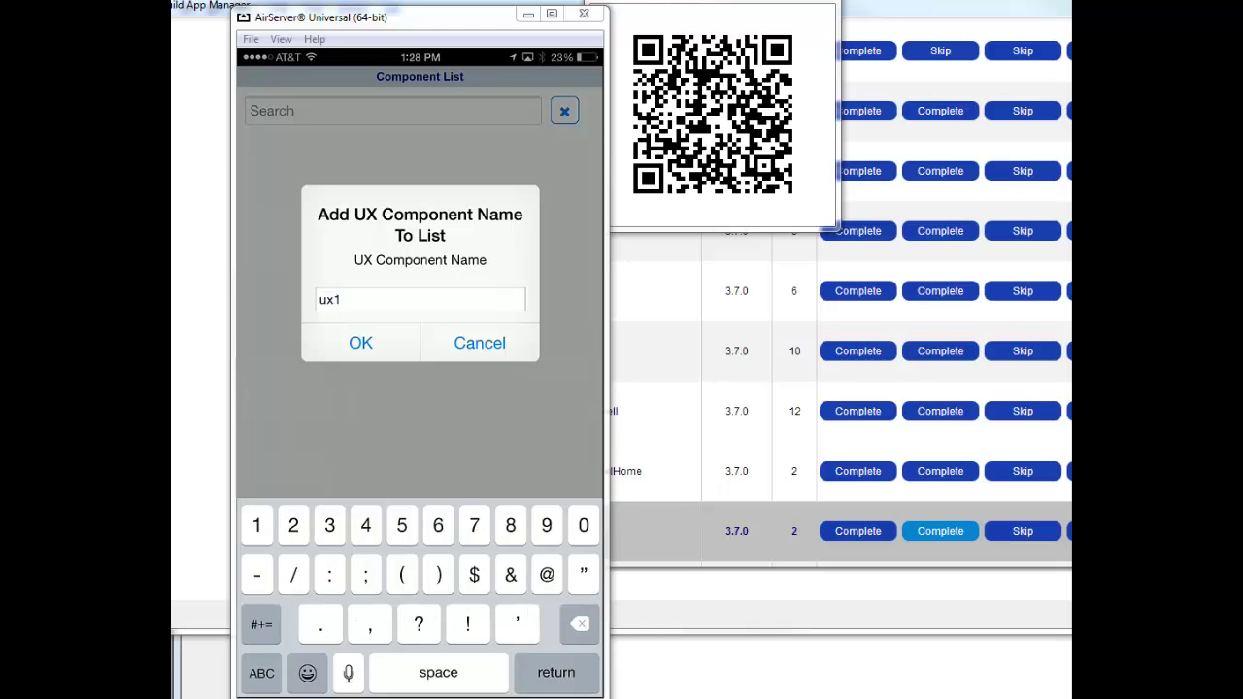
key(Return)
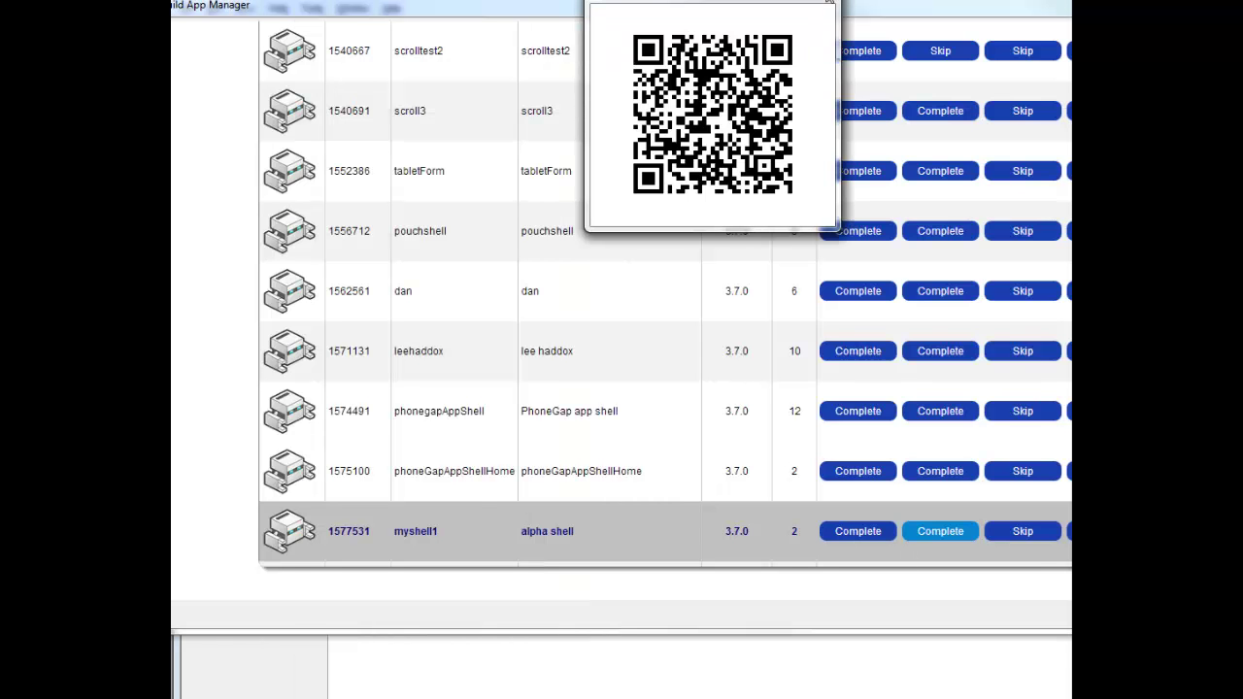
Switch to Alpha Anywhere, open ux1 in a fast Live Preview, and load ux1 from the phone shell's component list.
key(alt+F4)
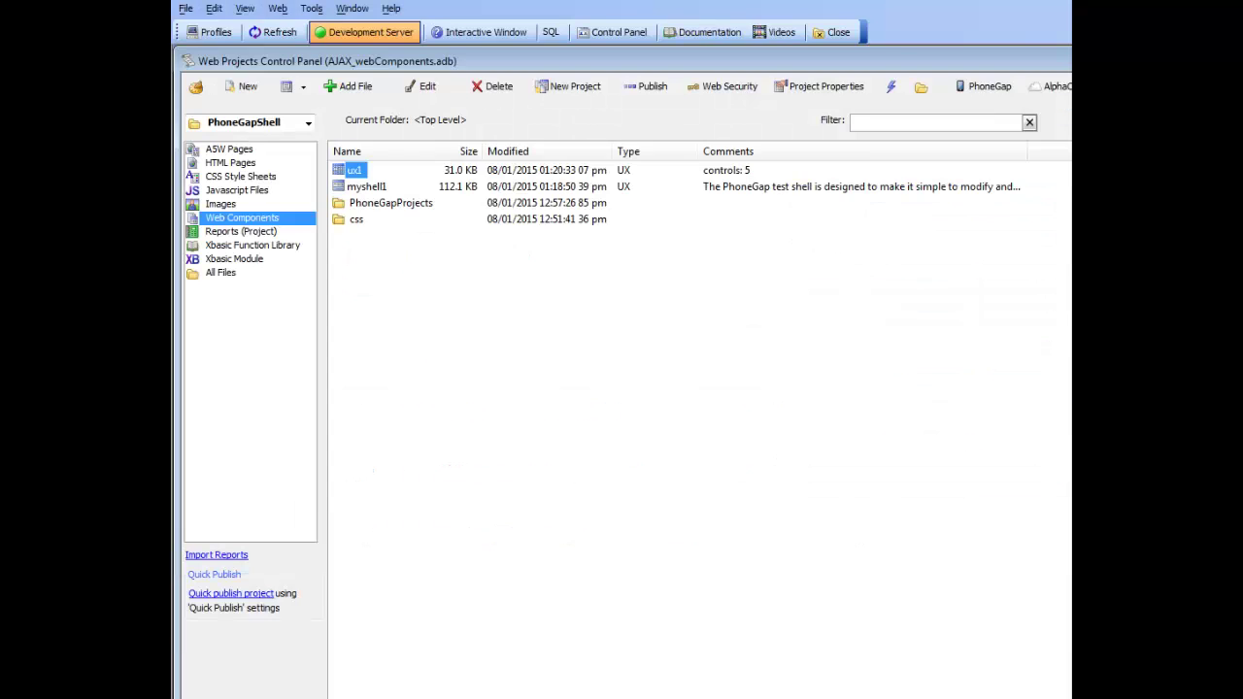
key(Return)
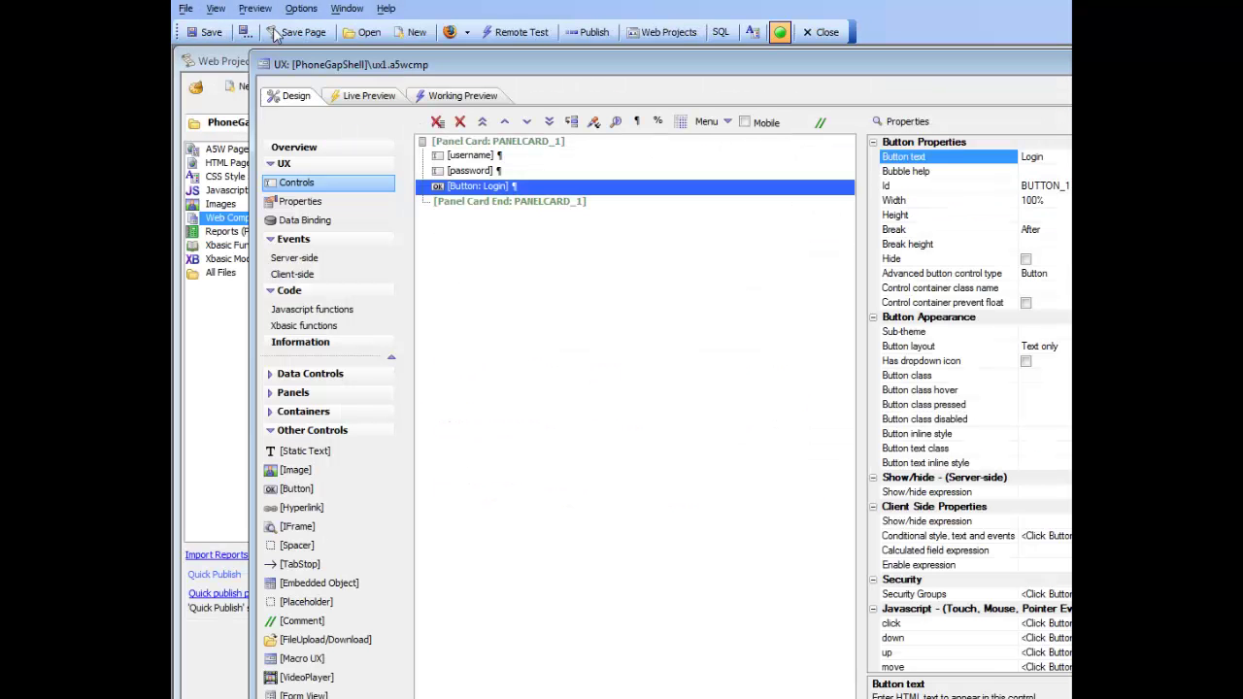
click(369, 105)
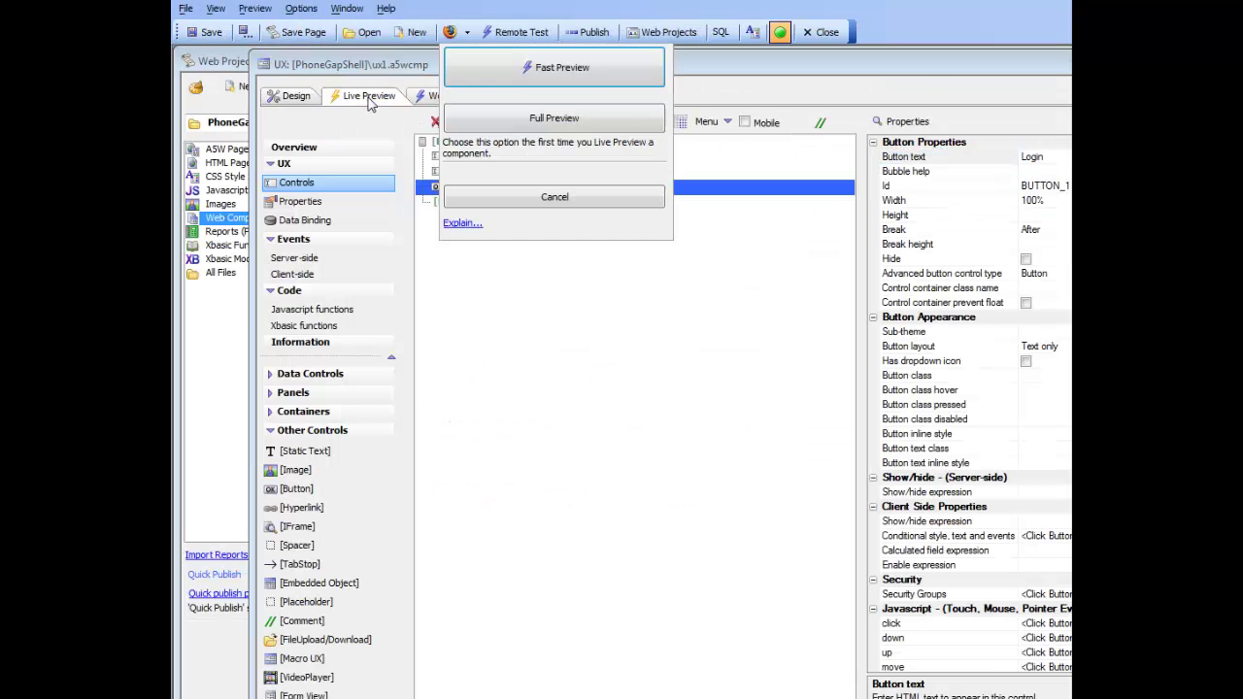
click(523, 78)
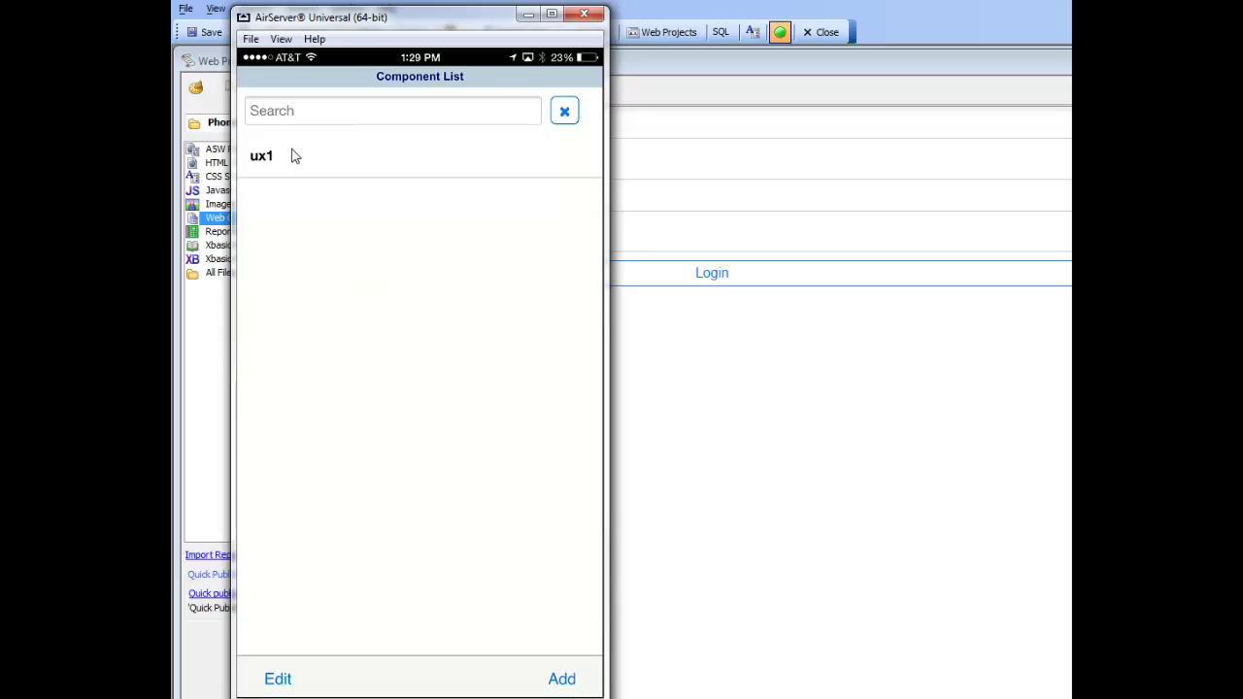
click(276, 156)
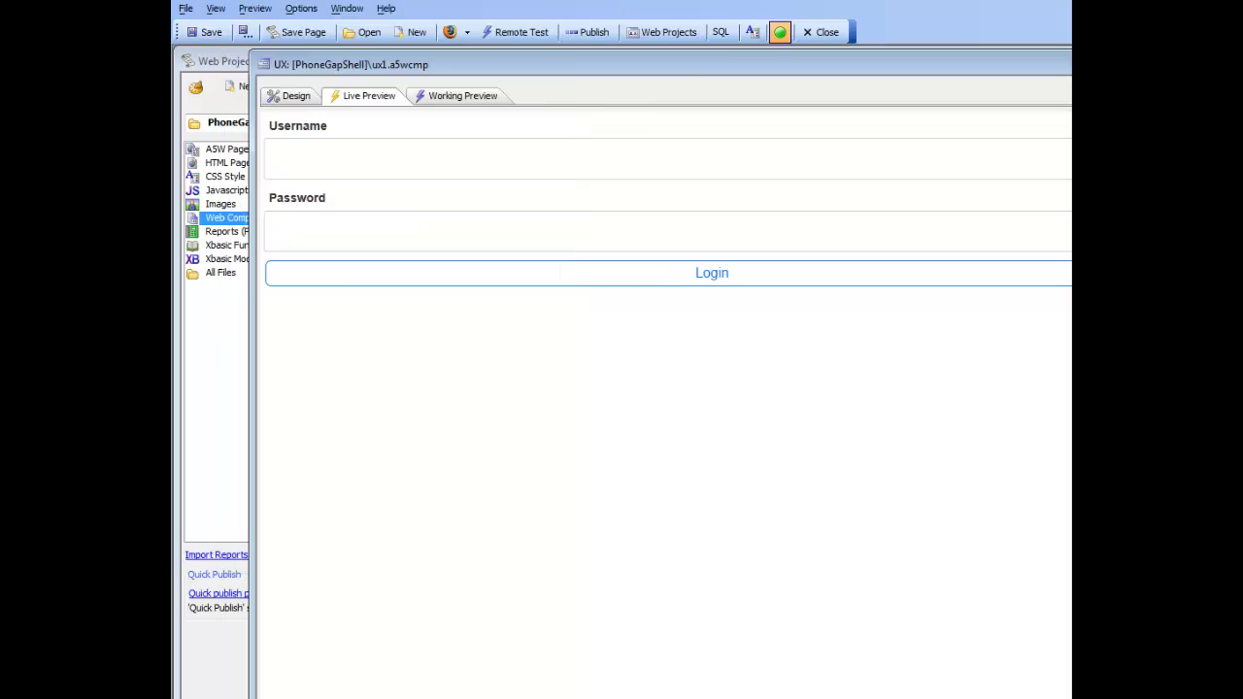
Return to the design of ux1 and duplicate the Login button, accepting the new control Id.
click(291, 95)
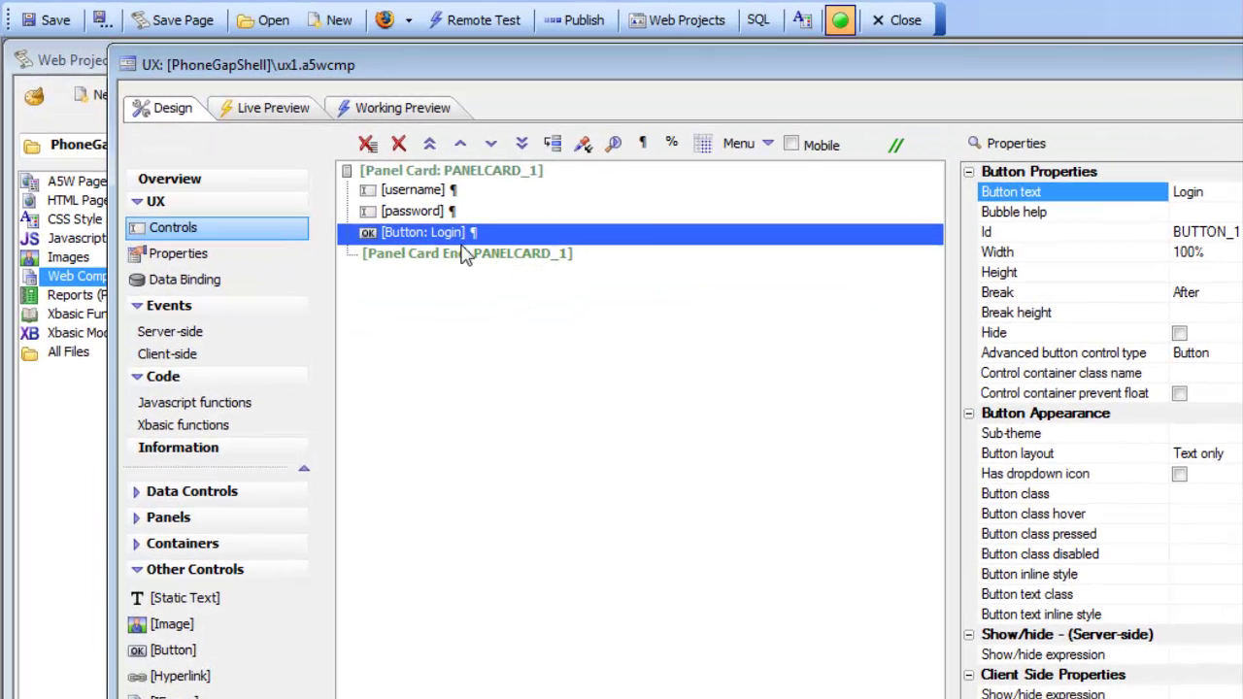
right_click(391, 237)
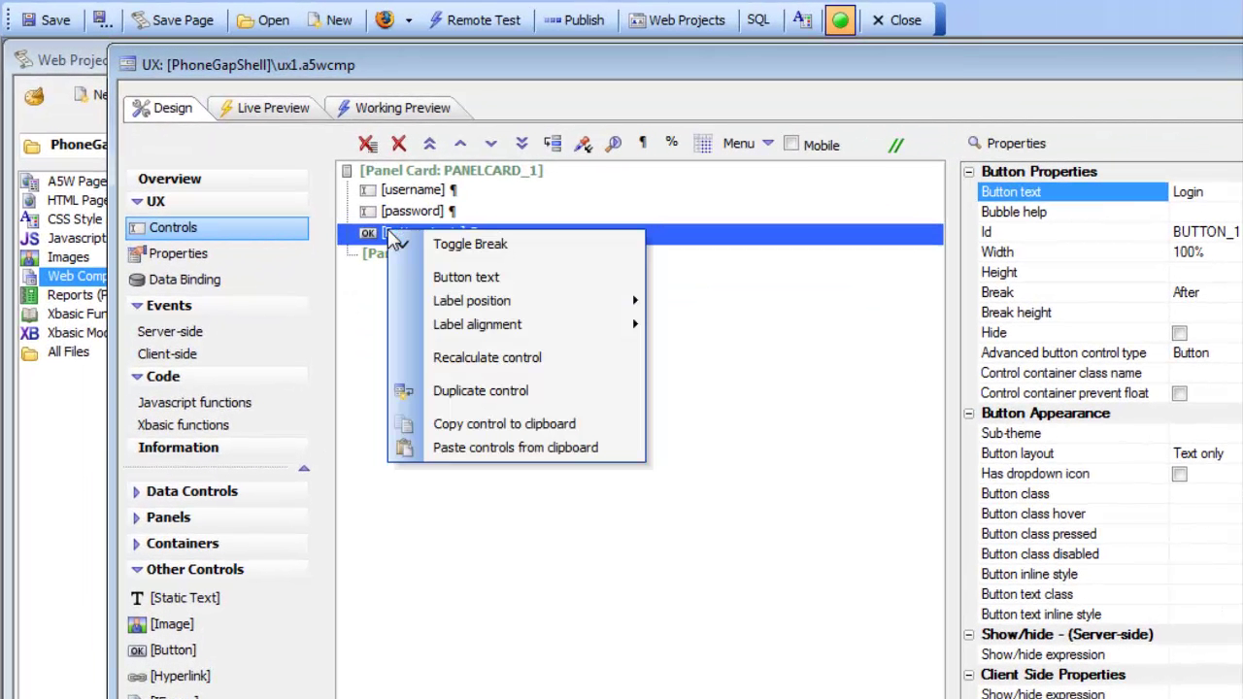
click(476, 400)
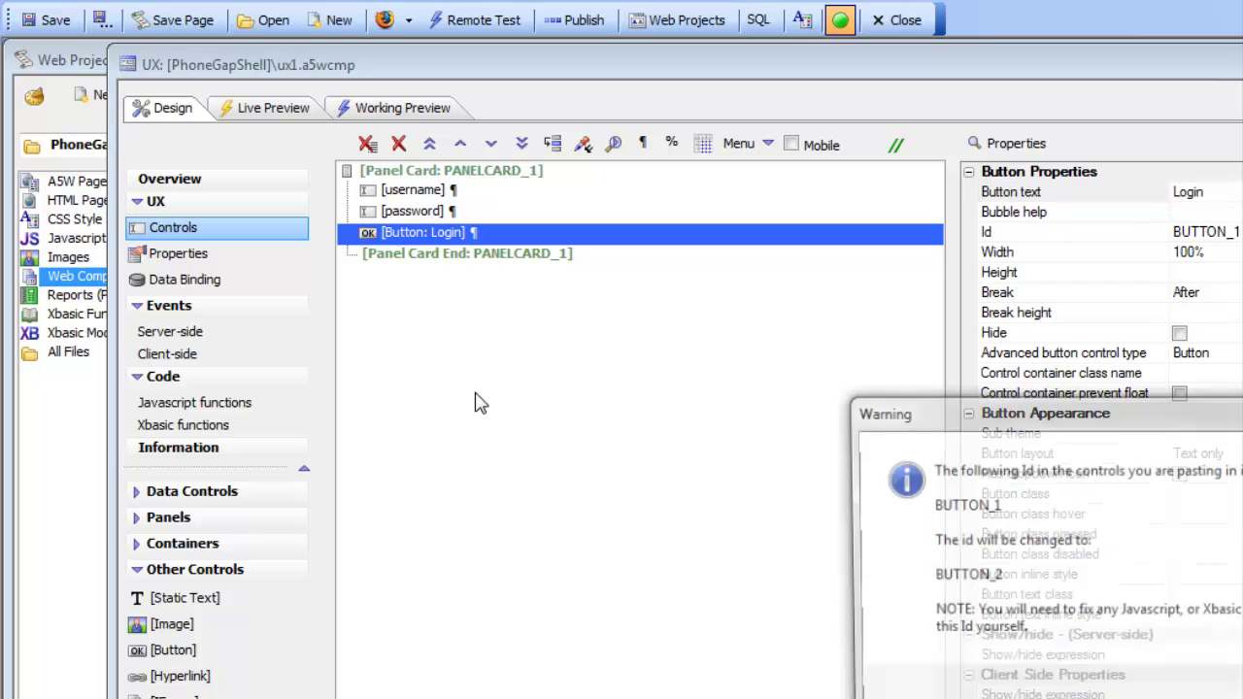
key(Return)
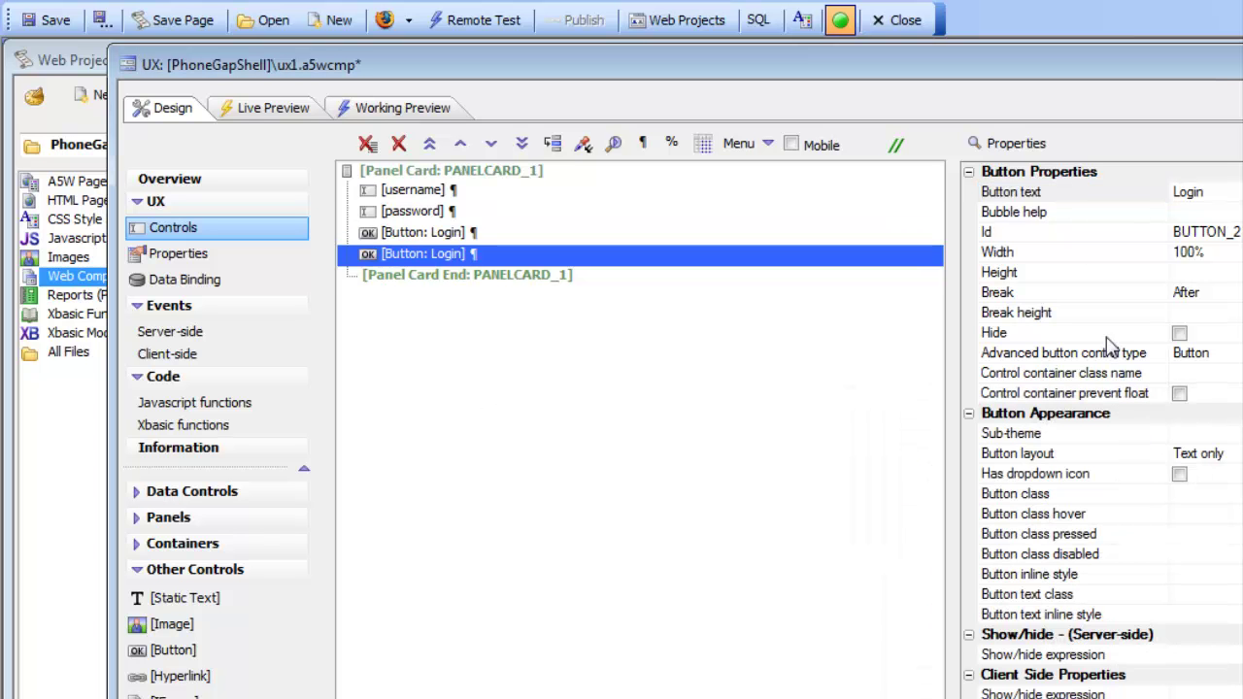
Set the button text of the duplicated button to Logout.
click(1058, 194)
click(1209, 191)
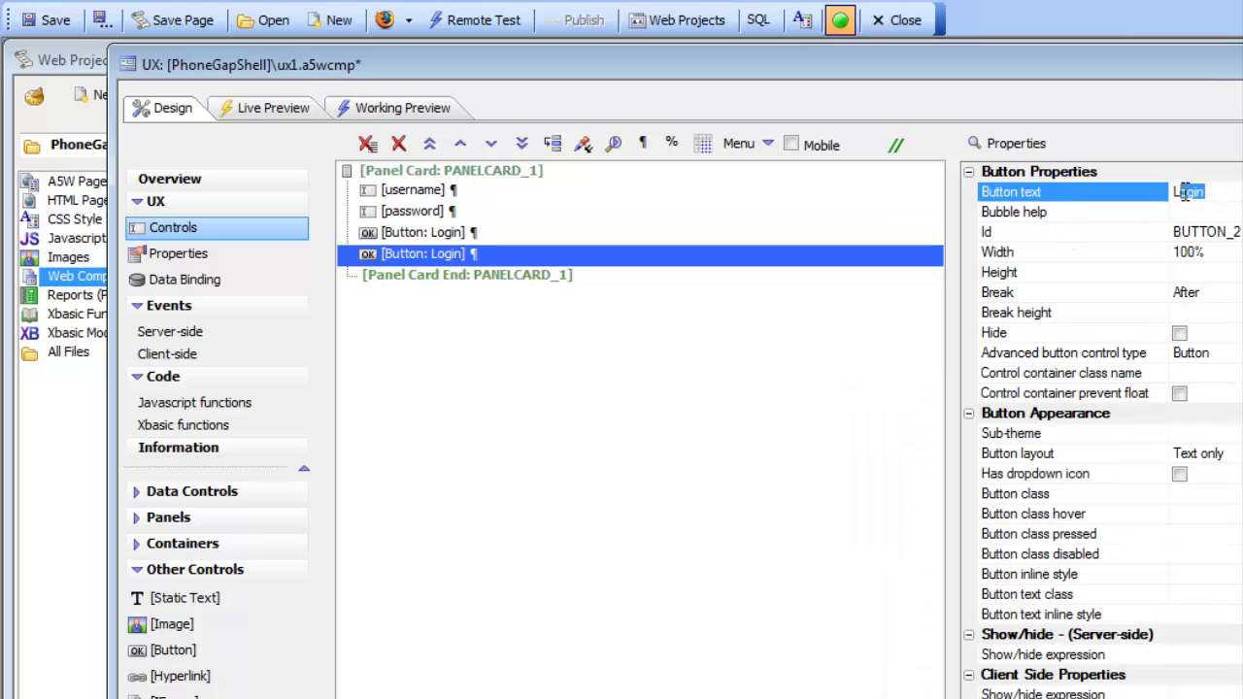
key(BackSpace)
key(BackSpace)
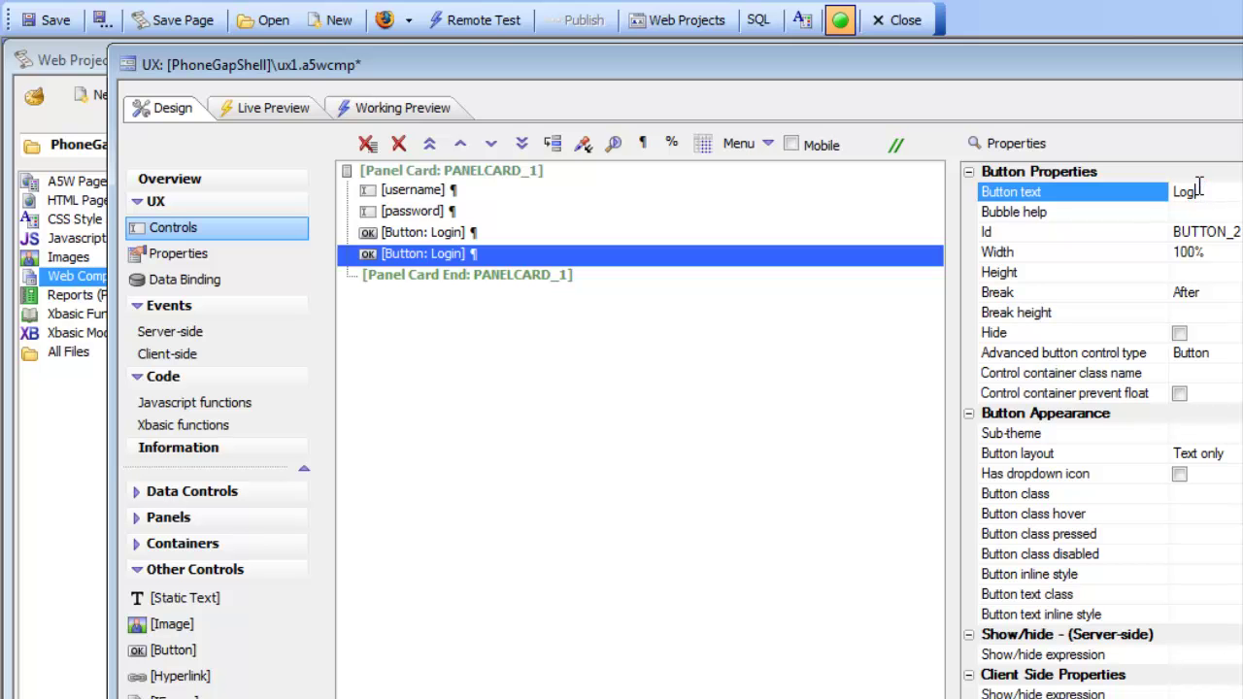
text(out)
click(1049, 214)
Save ux1 and run a fast Live Preview of the edited form.
click(31, 29)
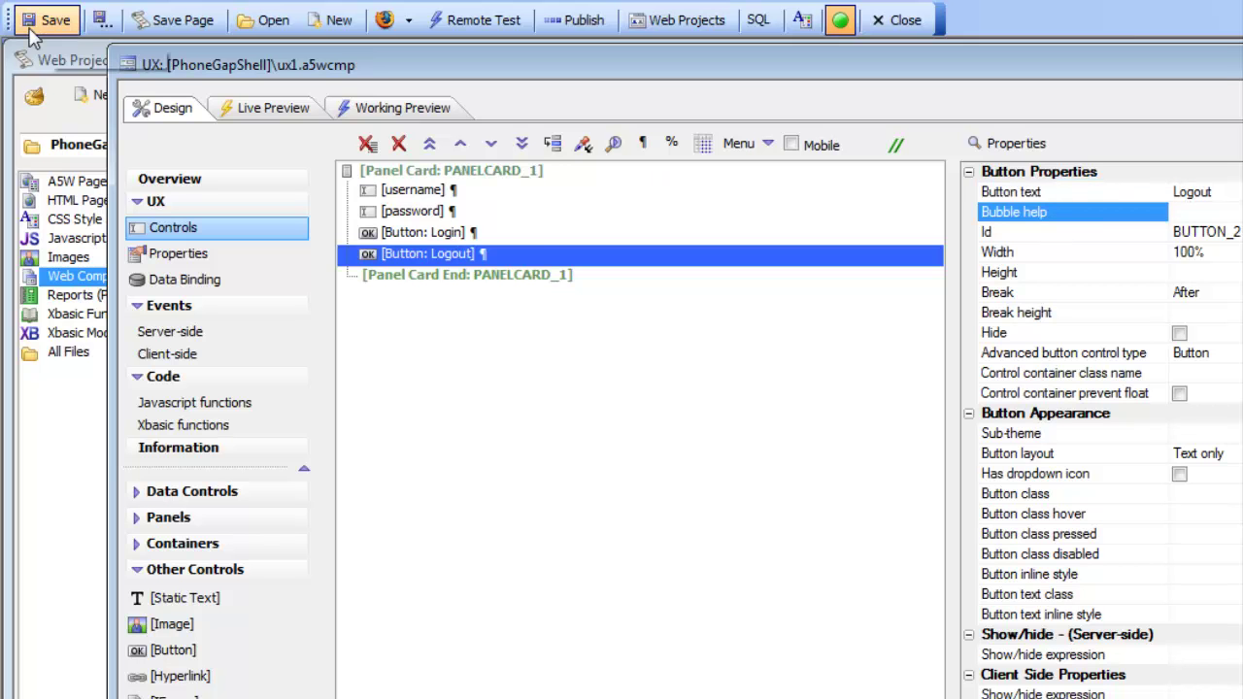
click(269, 112)
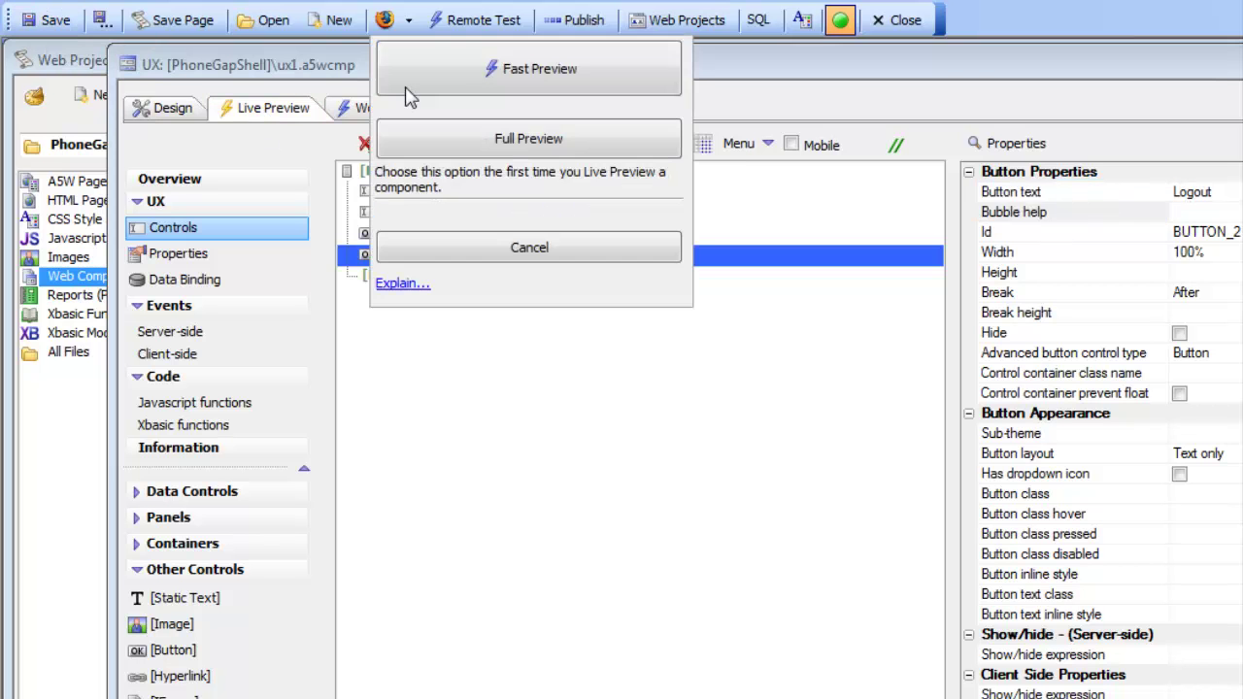
click(417, 92)
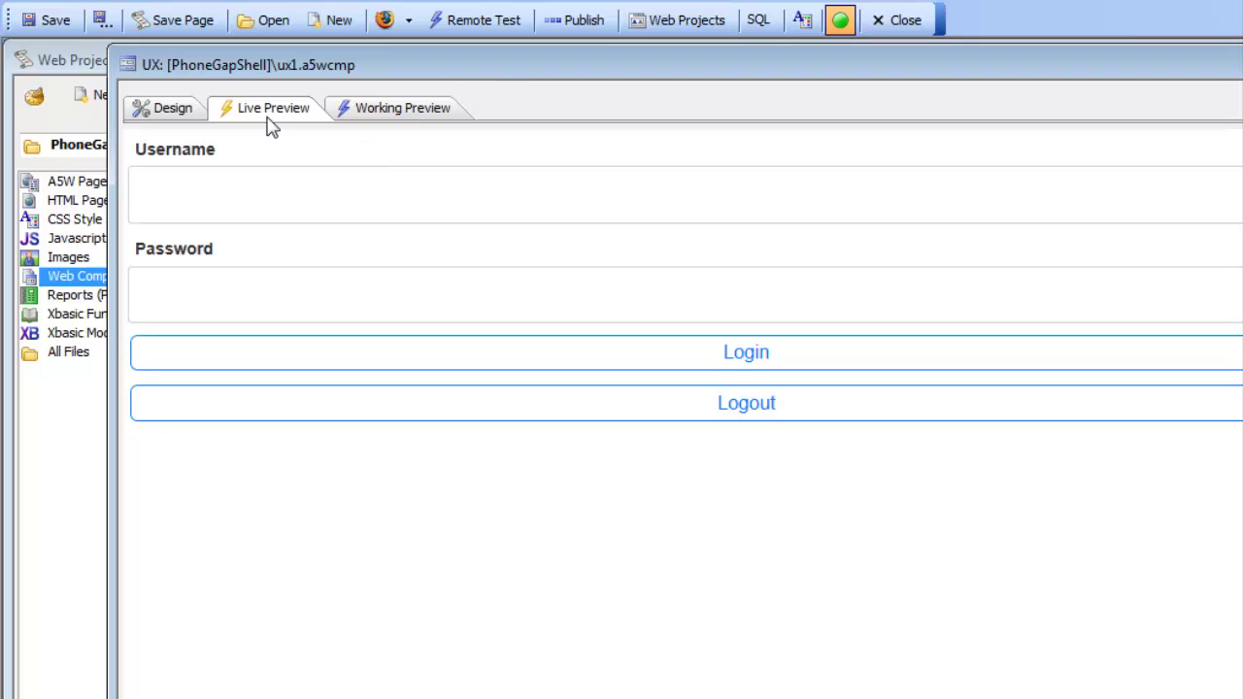